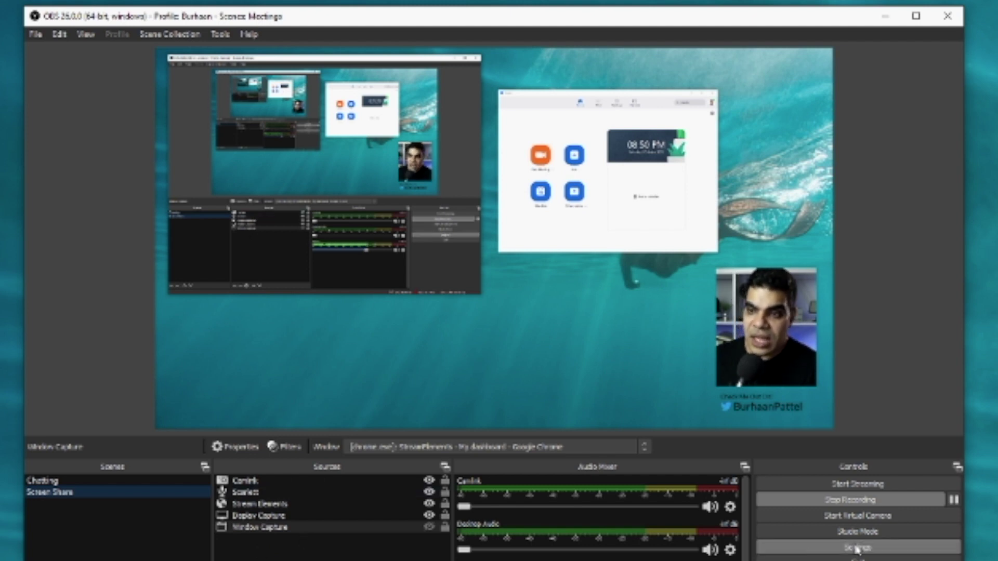
# Start the OBS virtual camera, begin a new Zoom meeting, and open the meeting's video source options
pyautogui.click(872, 522)
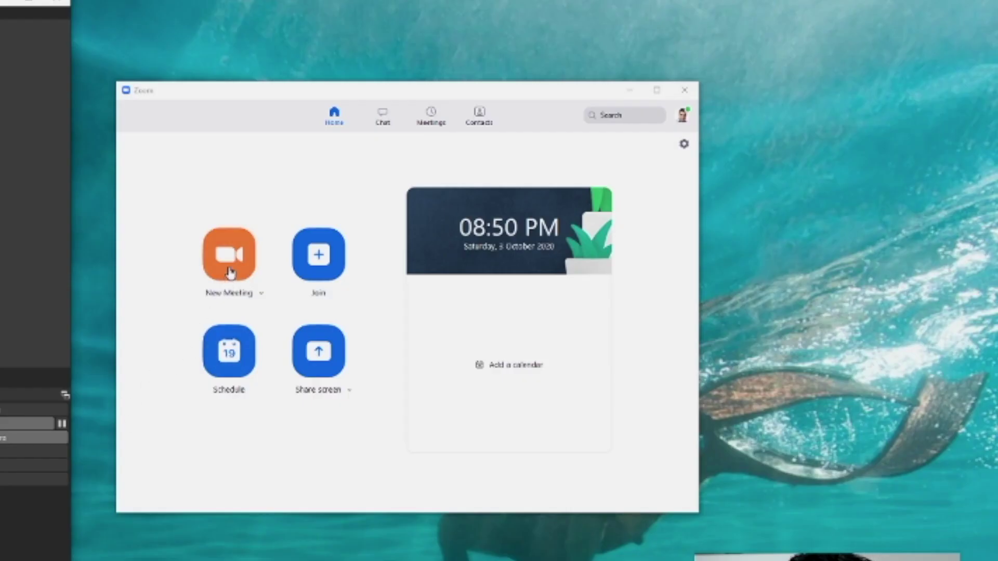
pyautogui.click(229, 271)
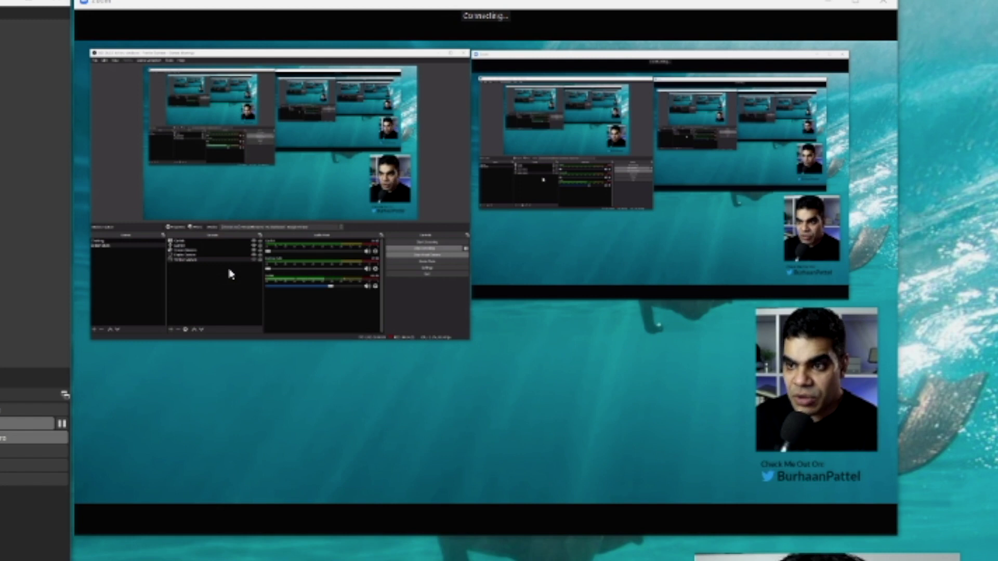
pyautogui.moveTo(475, 4)
pyautogui.mouseDown()
pyautogui.moveTo(241, 38)
pyautogui.moveTo(167, 11)
pyautogui.moveTo(336, 26)
pyautogui.moveTo(475, 21)
pyautogui.mouseUp()
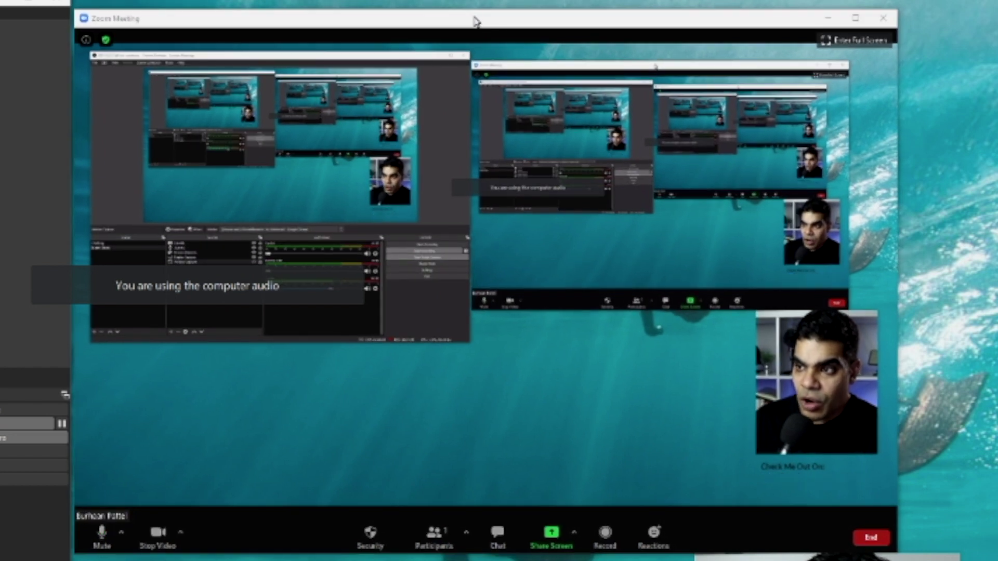
pyautogui.click(181, 532)
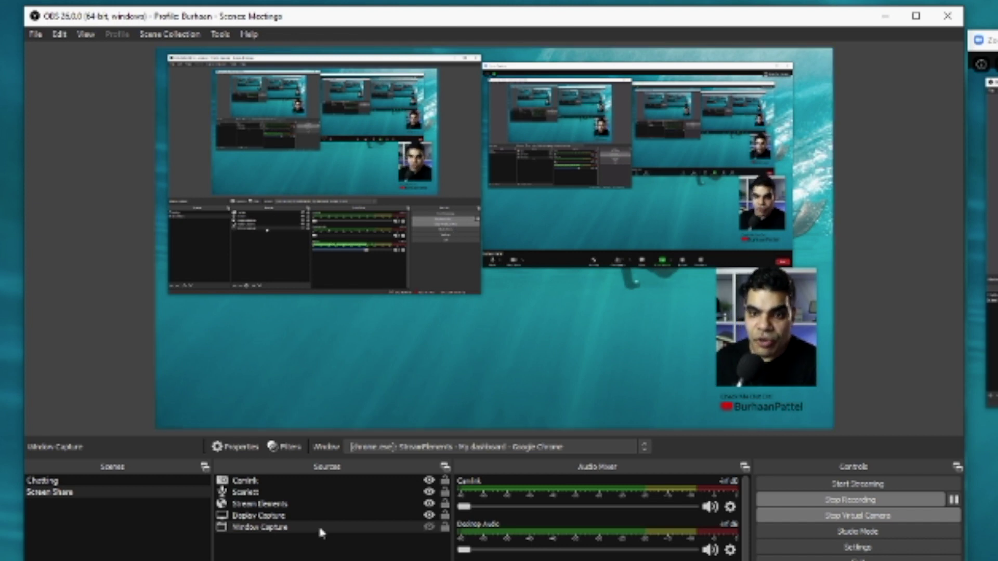
# Hide and reshow the Stream Elements source in OBS's Screen Share scene to examine what it contributes, and select it
pyautogui.click(429, 504)
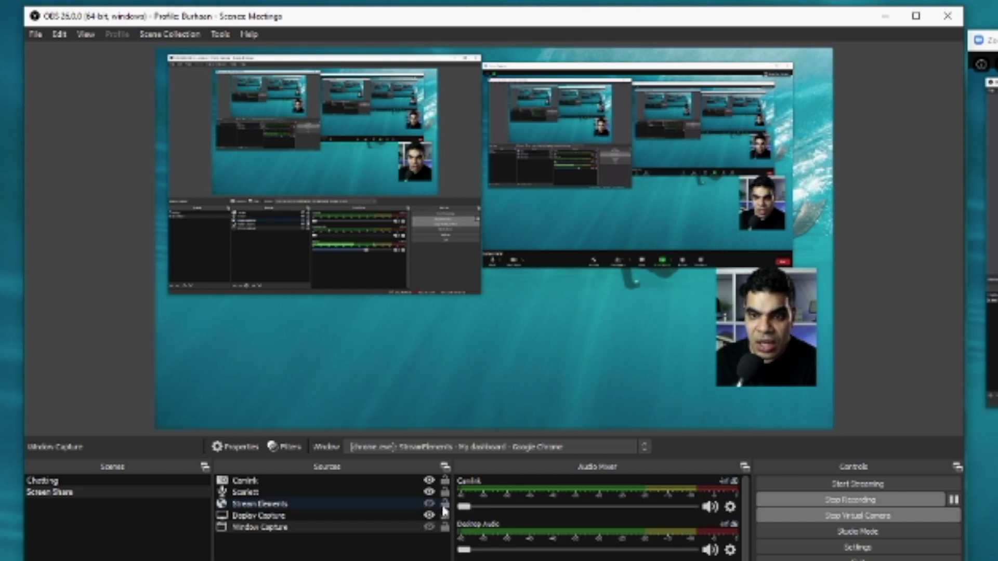
pyautogui.click(429, 504)
pyautogui.click(359, 502)
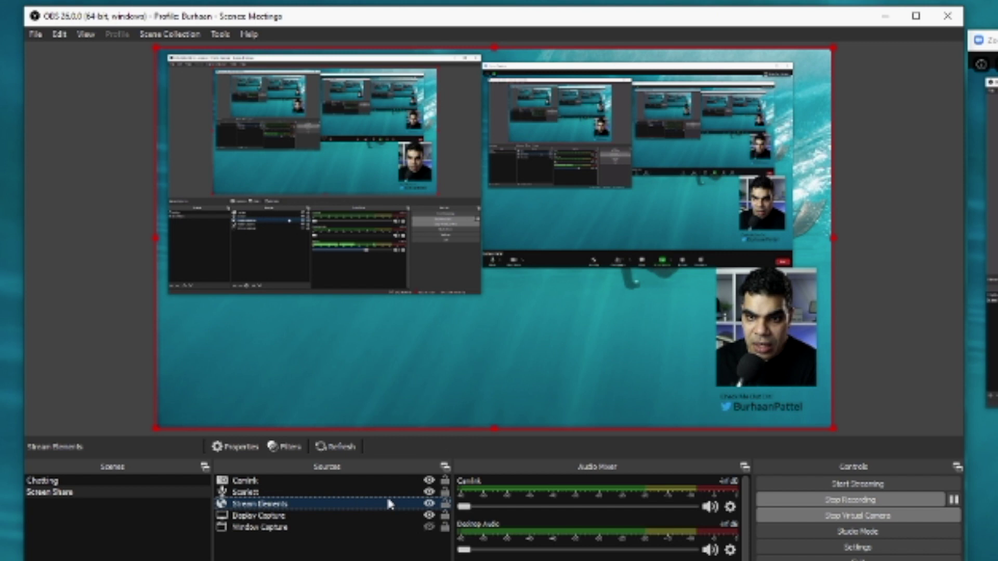
pyautogui.click(357, 447)
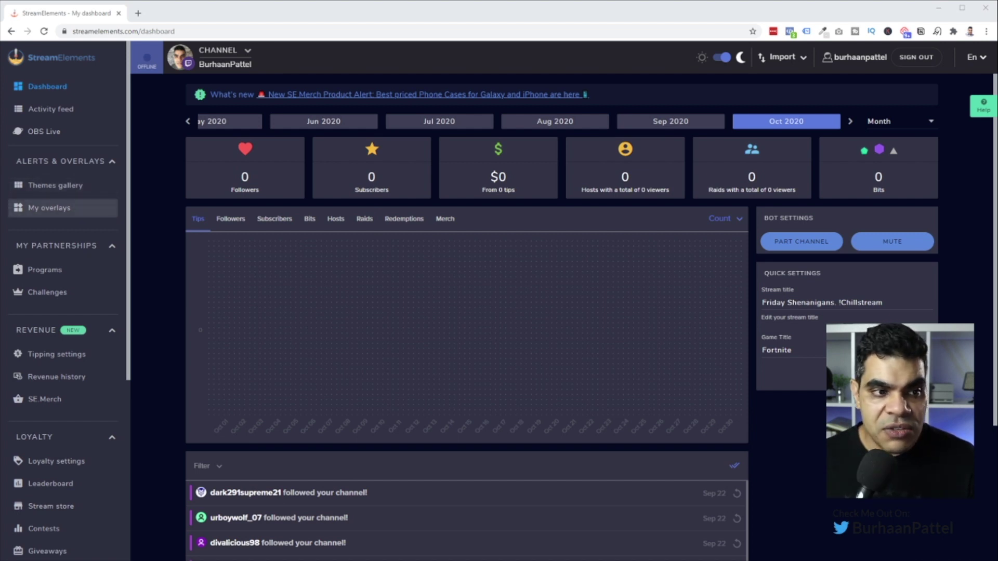
# Switch to StreamElements in the browser and examine the community widgets and alerts offered in the themes gallery
pyautogui.click(65, 189)
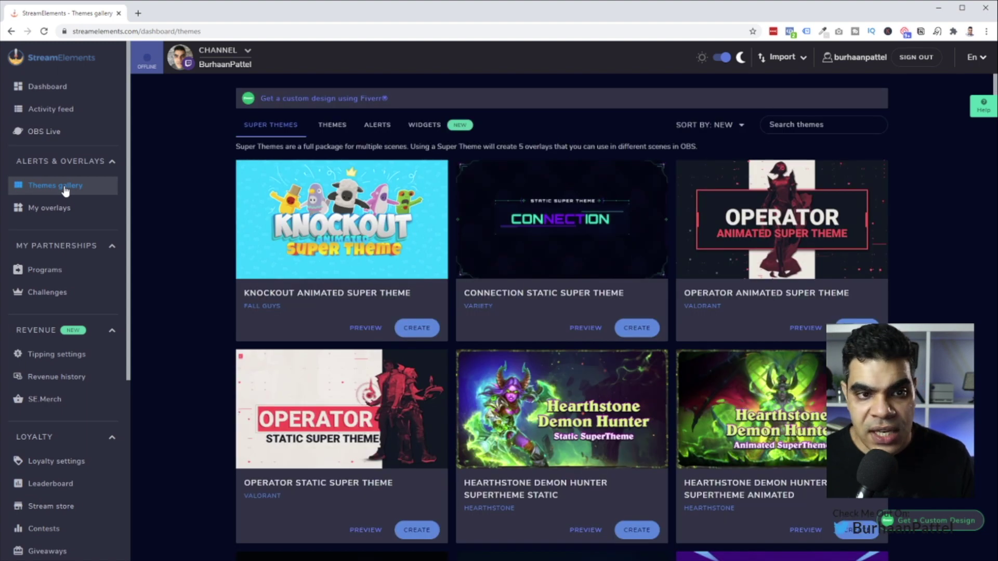
pyautogui.click(433, 130)
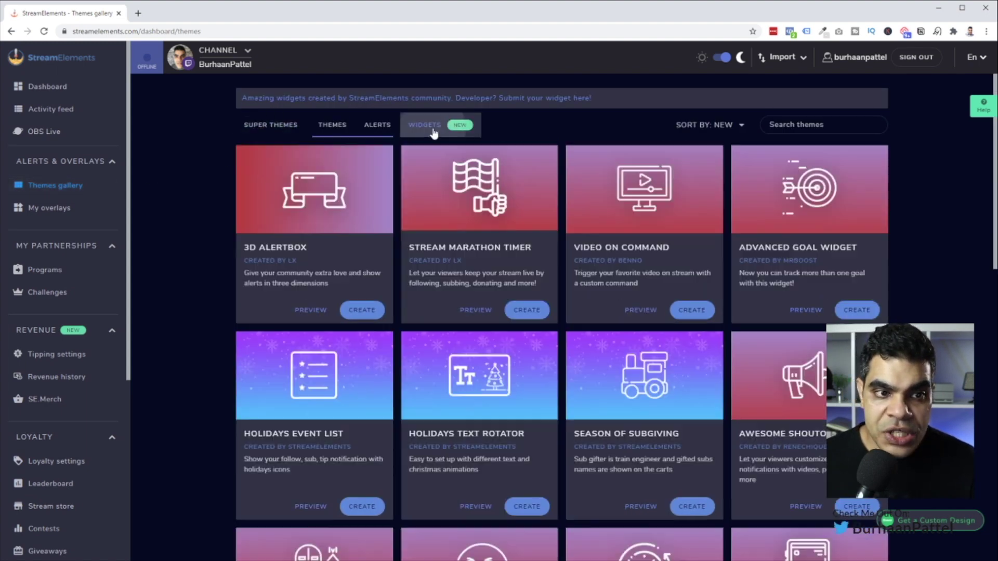
pyautogui.scroll(-10, 439, 260)
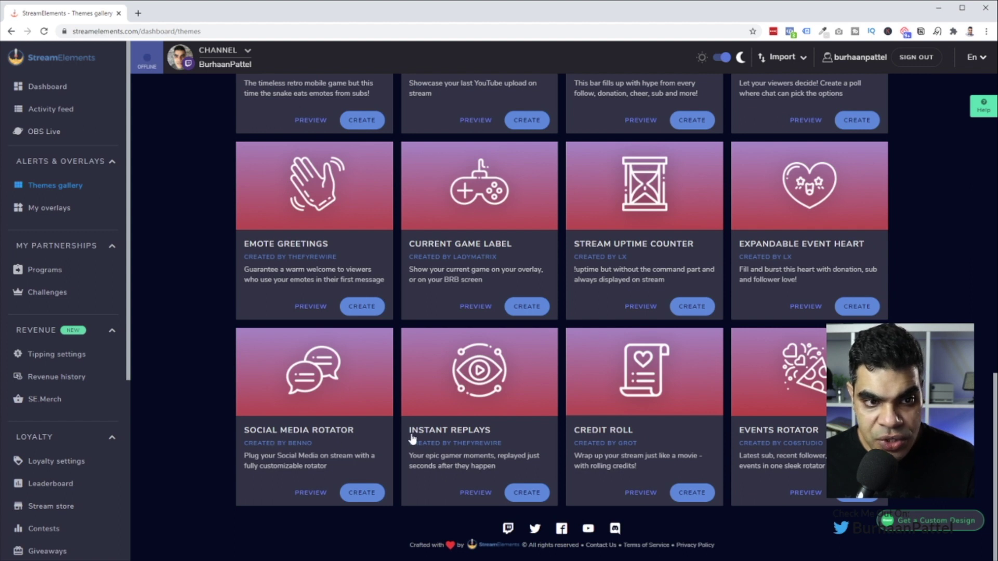
pyautogui.scroll(10, 663, 266)
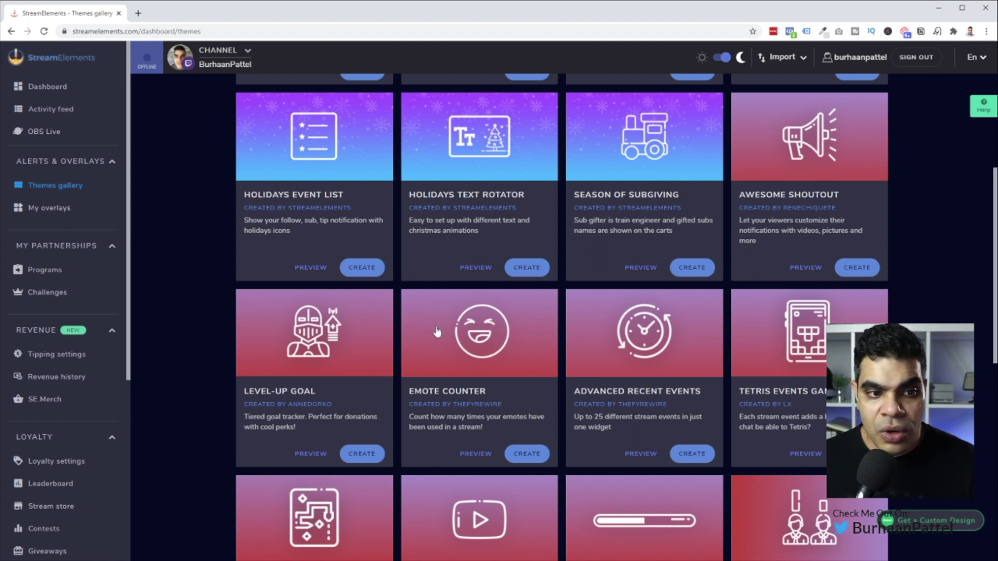
pyautogui.scroll(4, 645, 342)
pyautogui.click(377, 125)
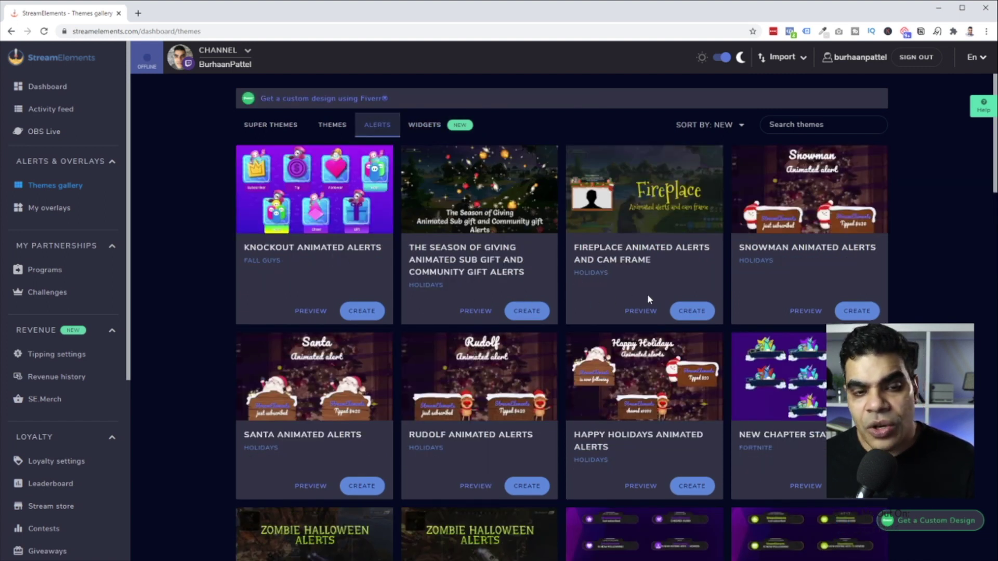
# Create a new overlay named "OBS Virtual Camera Recording" from the Social Media Rotator widget and copy its scene link
pyautogui.click(424, 125)
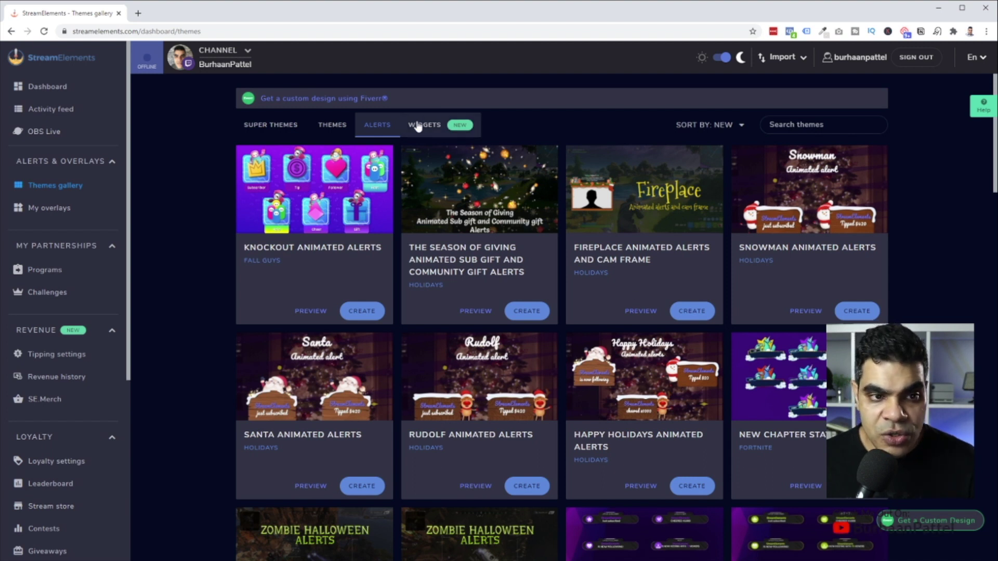
pyautogui.scroll(-10, 578, 224)
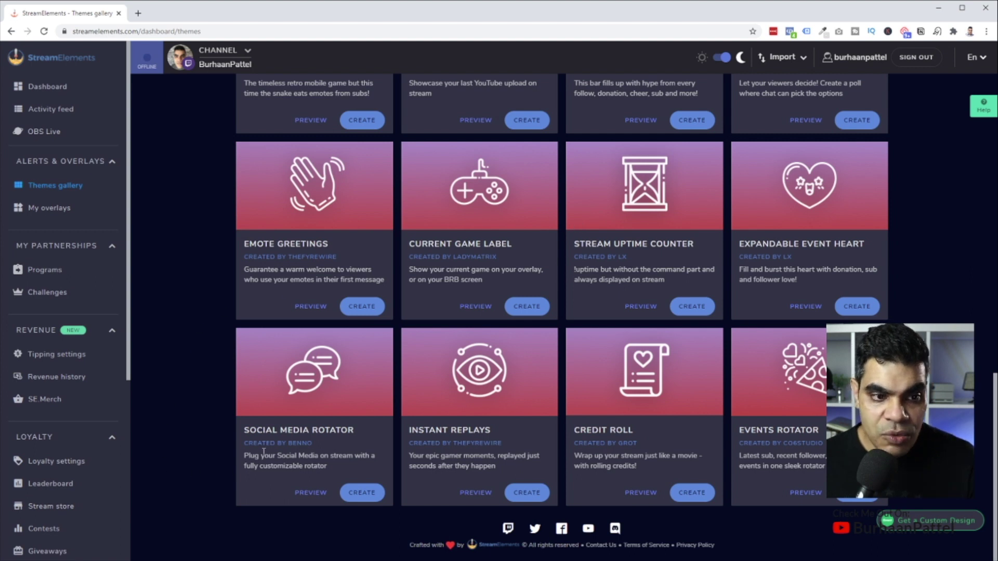
pyautogui.click(351, 497)
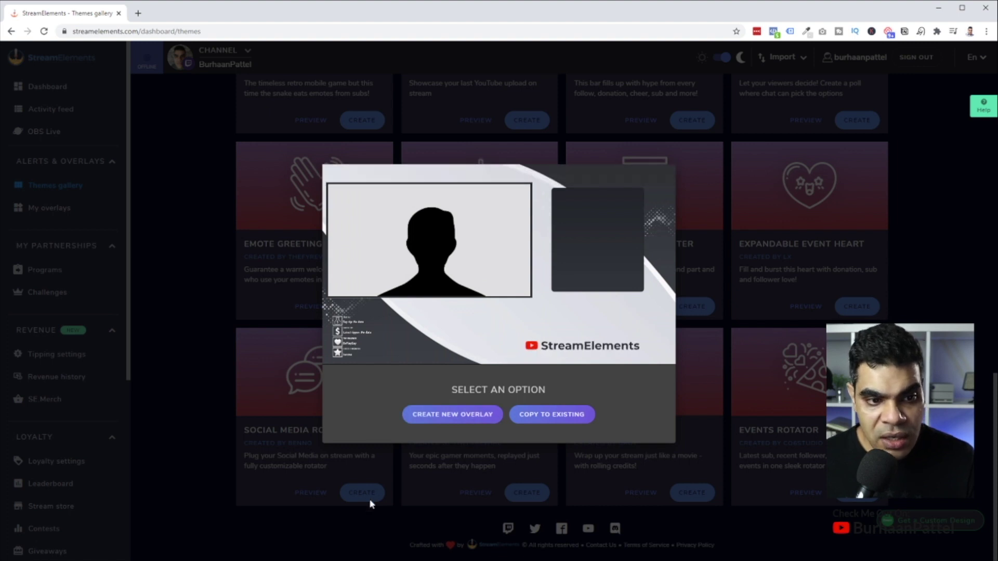
pyautogui.click(461, 416)
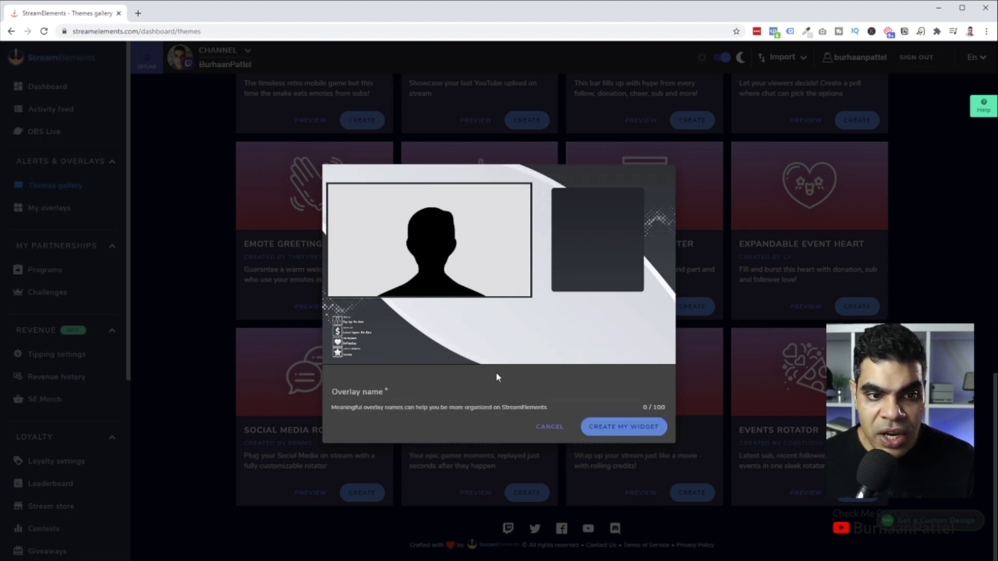
pyautogui.write('OBS Virtual Cam ')
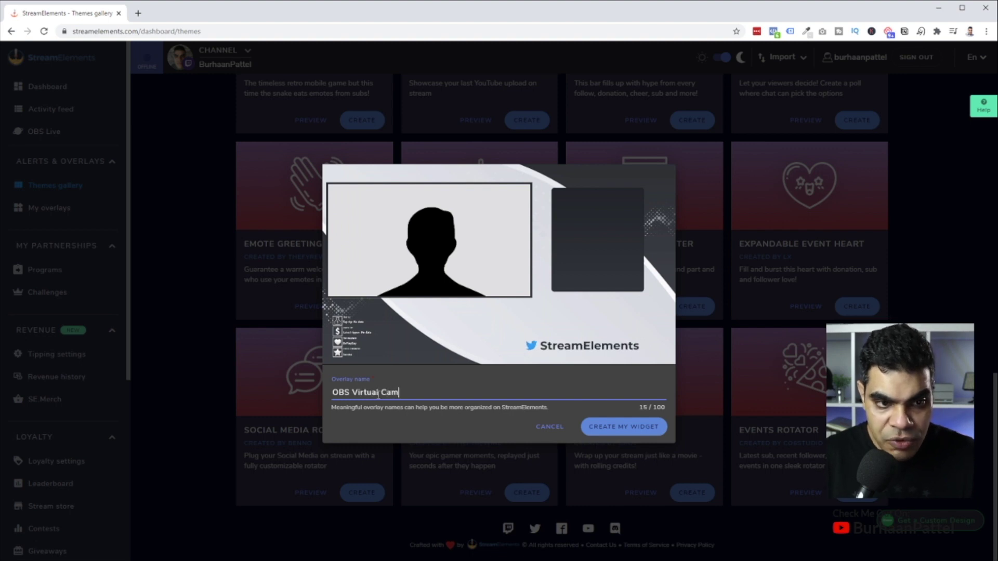
pyautogui.write('era Recording')
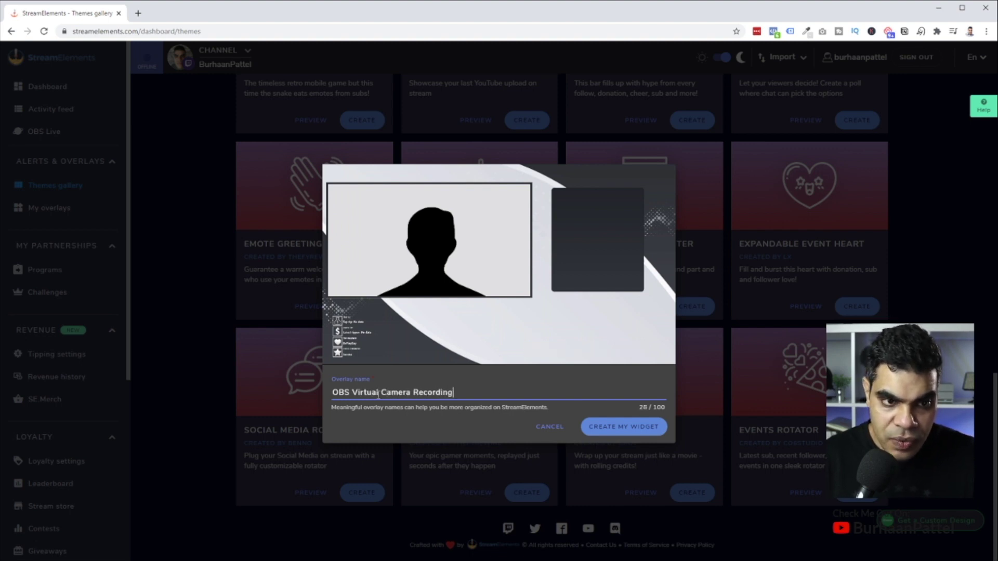
pyautogui.click(593, 429)
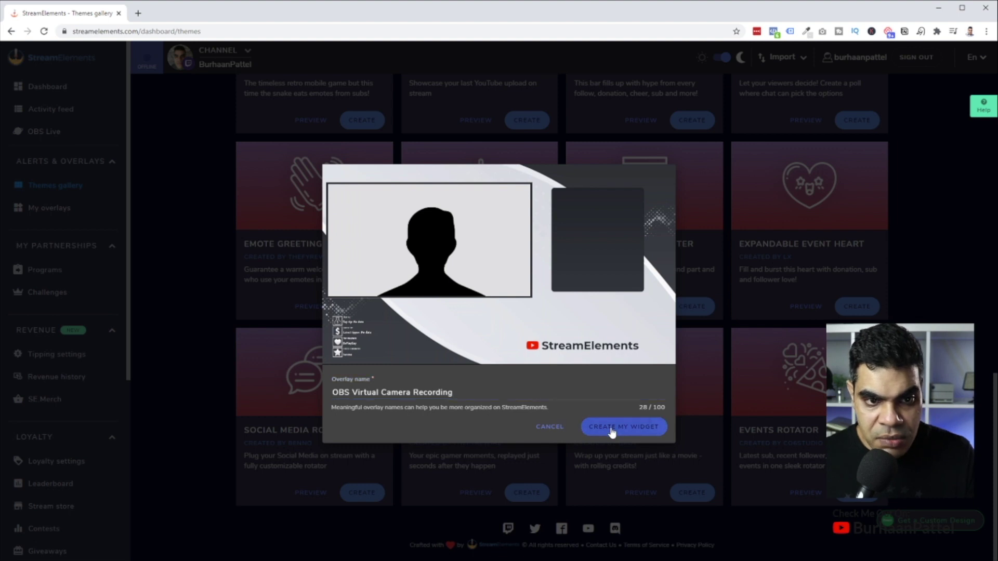
pyautogui.click(589, 312)
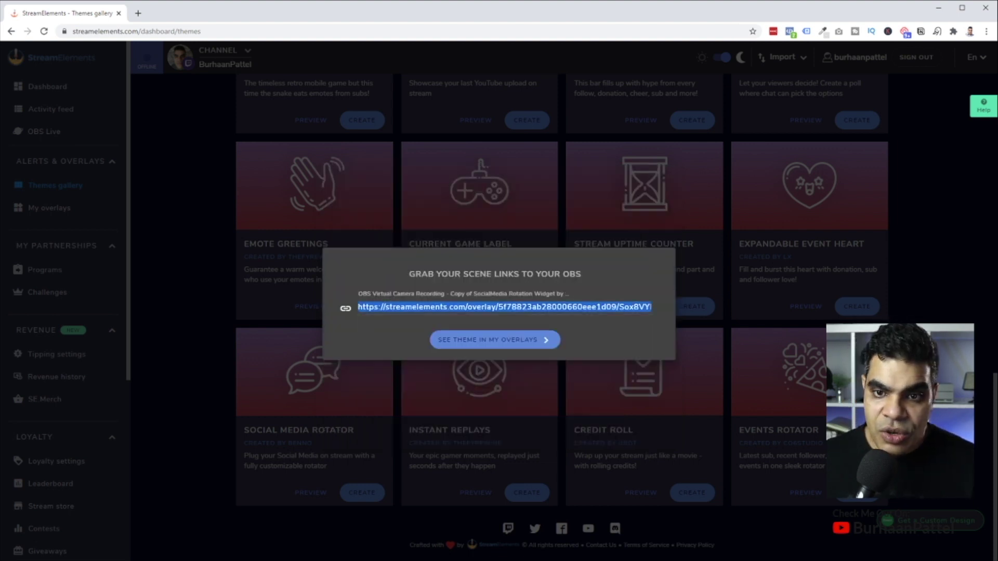
# Switch to OBS and add a browser source named "SE OBS VC" to the Screen Share scene, using the copied overlay link
pyautogui.hotkey('alt', 'Tab')
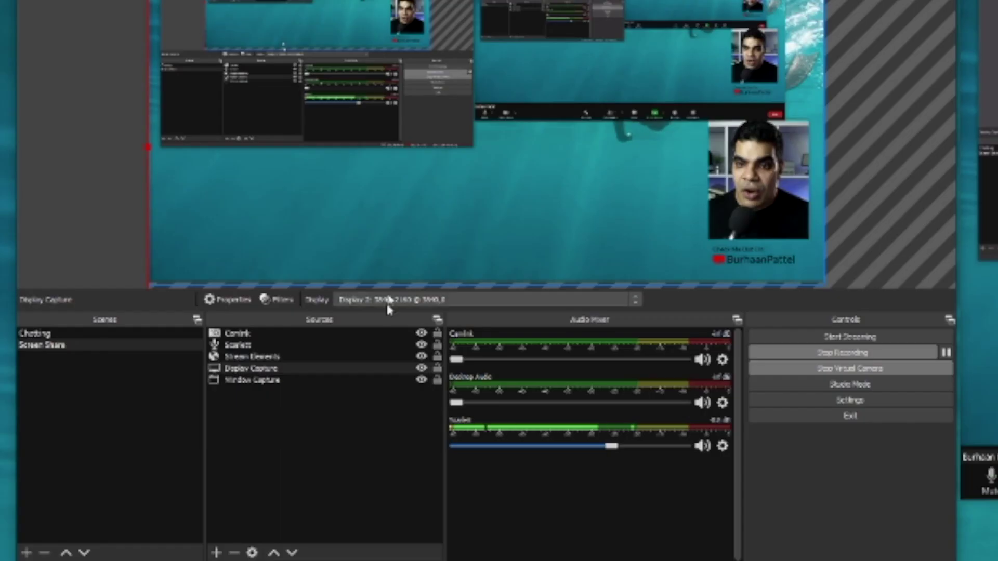
pyautogui.click(294, 412)
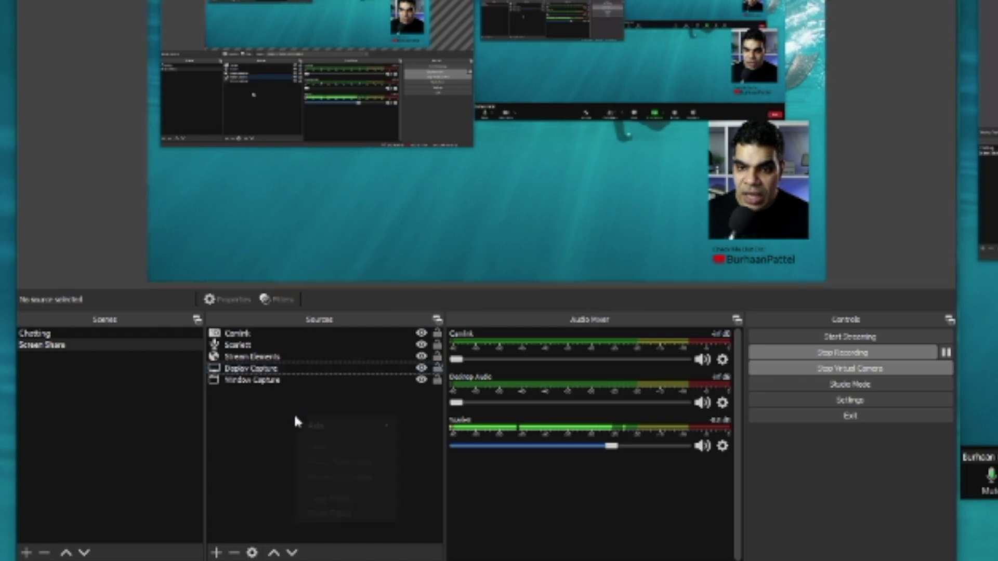
pyautogui.rightClick(295, 416)
pyautogui.moveTo(385, 426)
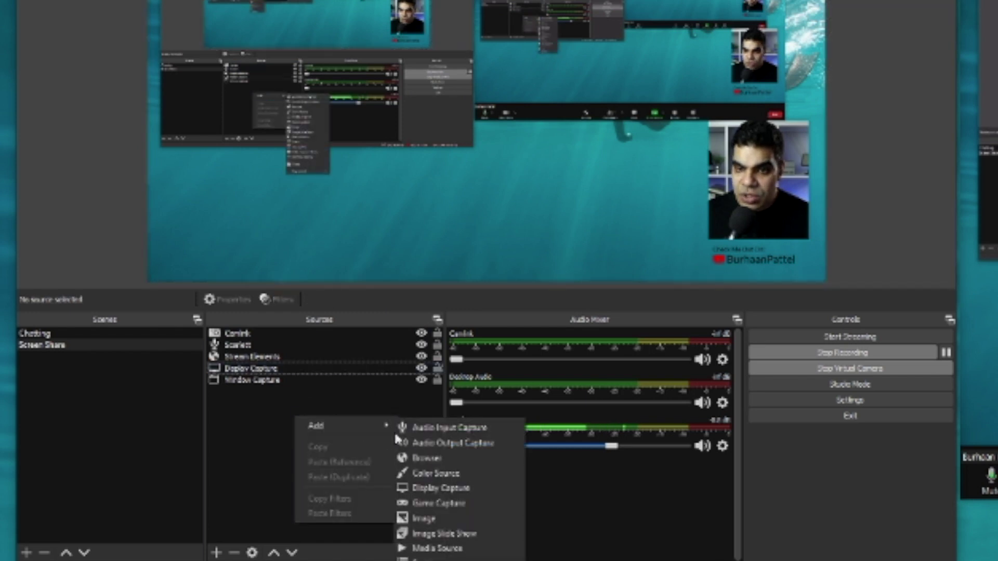
pyautogui.click(428, 458)
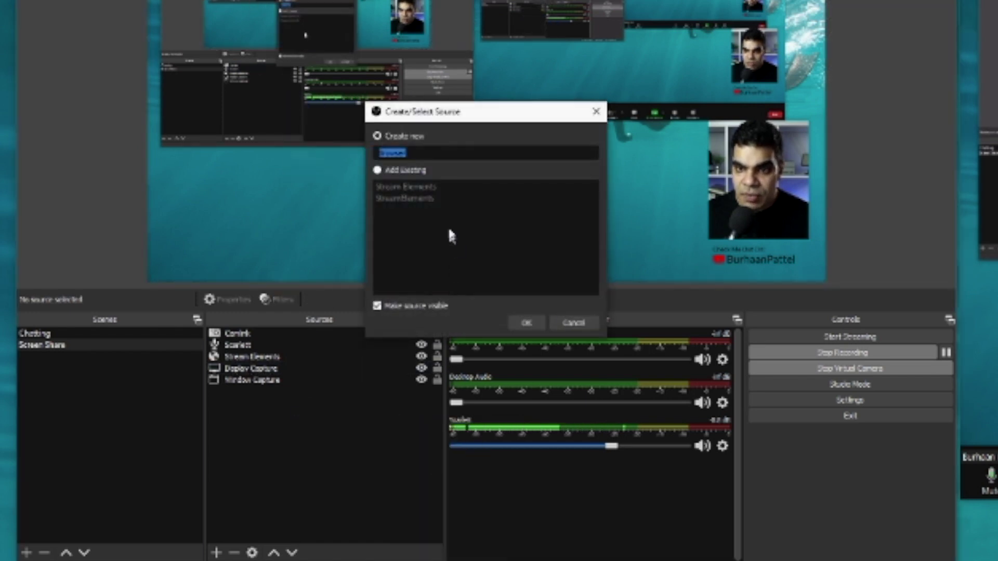
pyautogui.write('SE Cl')
pyautogui.write('BS VC')
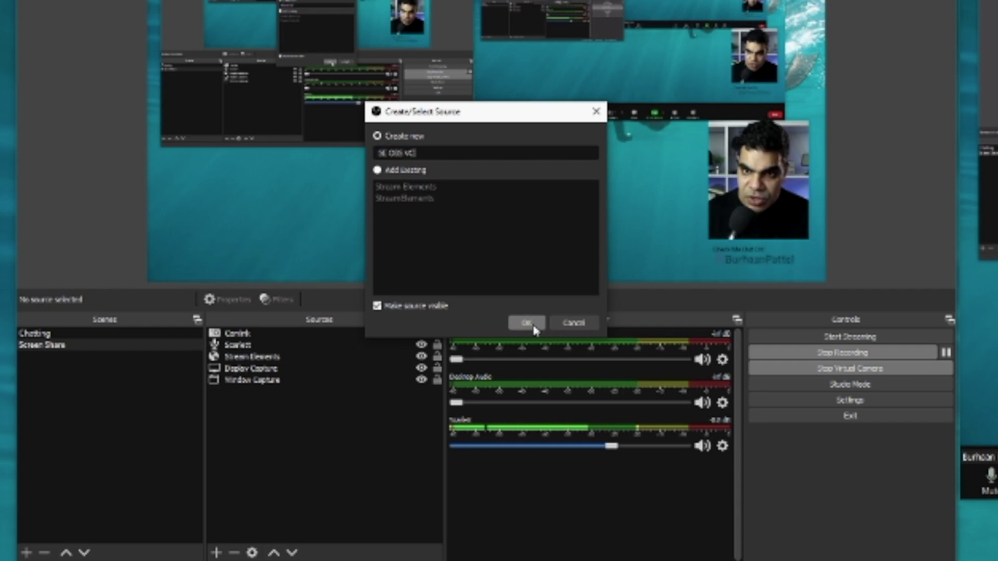
pyautogui.click(526, 323)
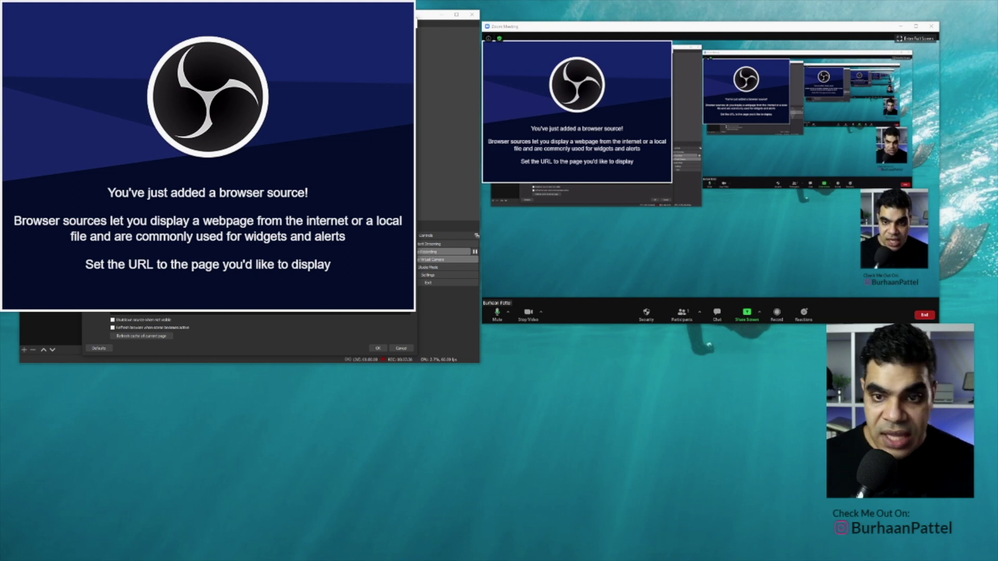
pyautogui.click(378, 348)
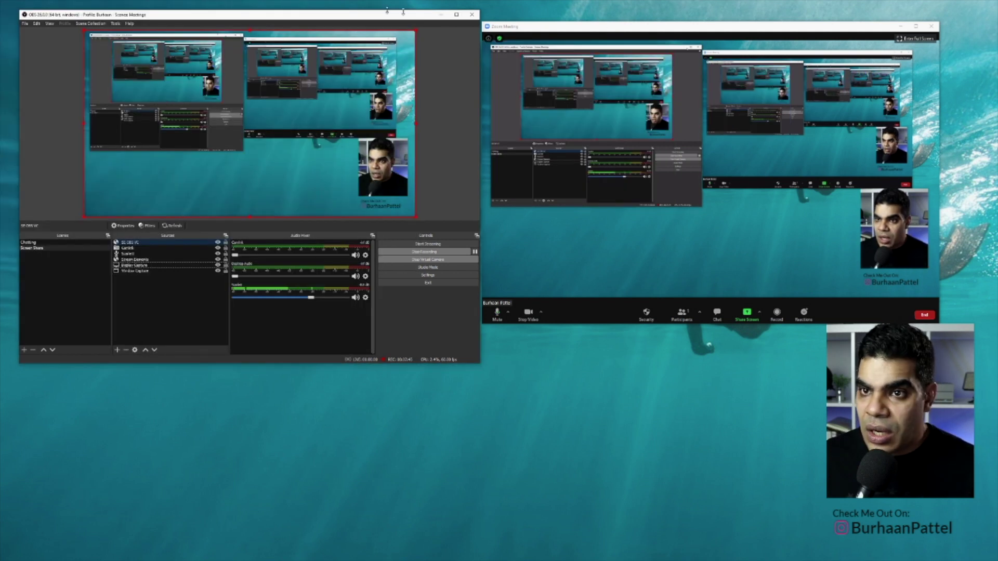
# Return to StreamElements and open the OBS Virtual Camera Recording overlay from the Social Media Rotator group for editing
pyautogui.moveTo(283, 14); pyautogui.dragTo(633, 15)
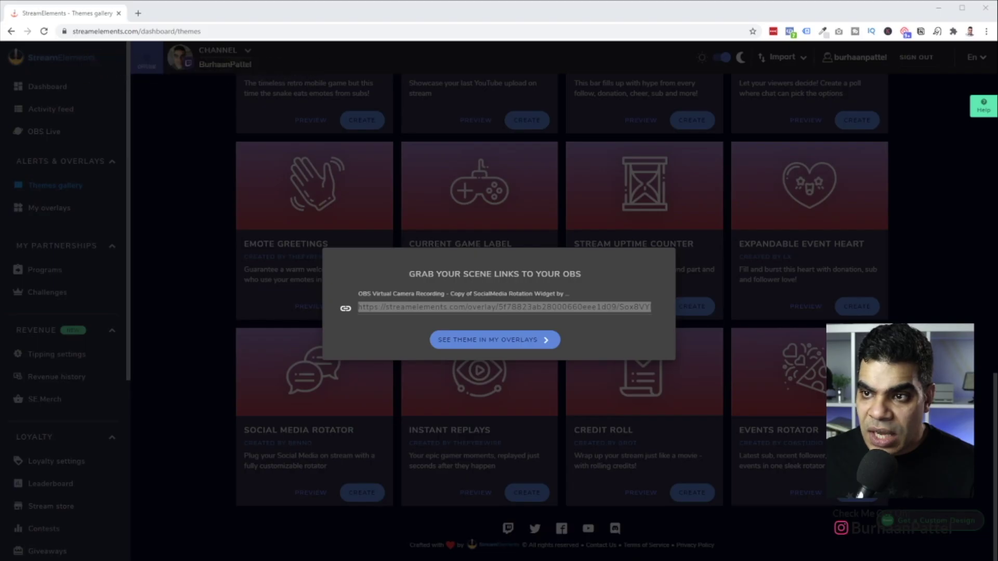
pyautogui.click(530, 339)
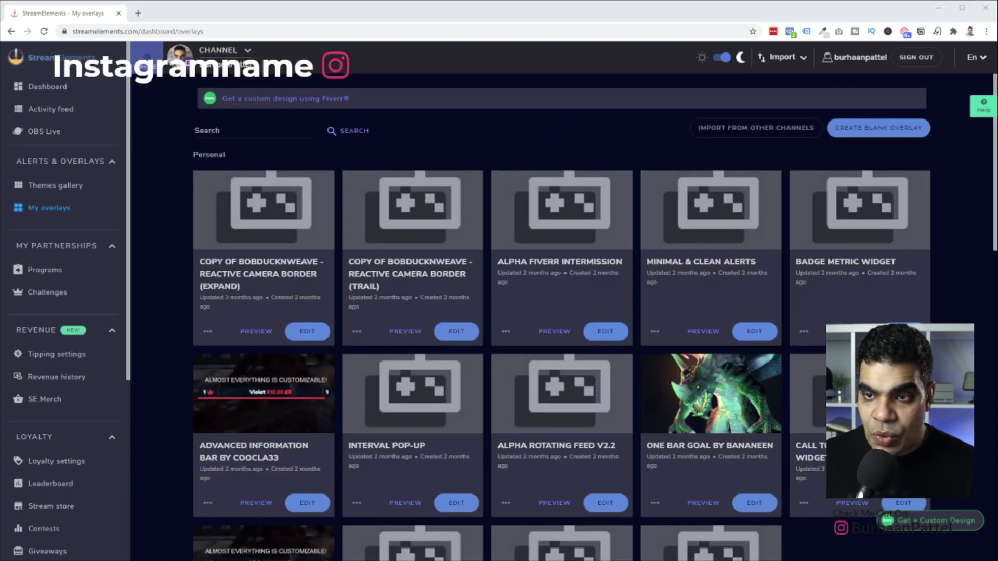
pyautogui.scroll(-8, 561, 311)
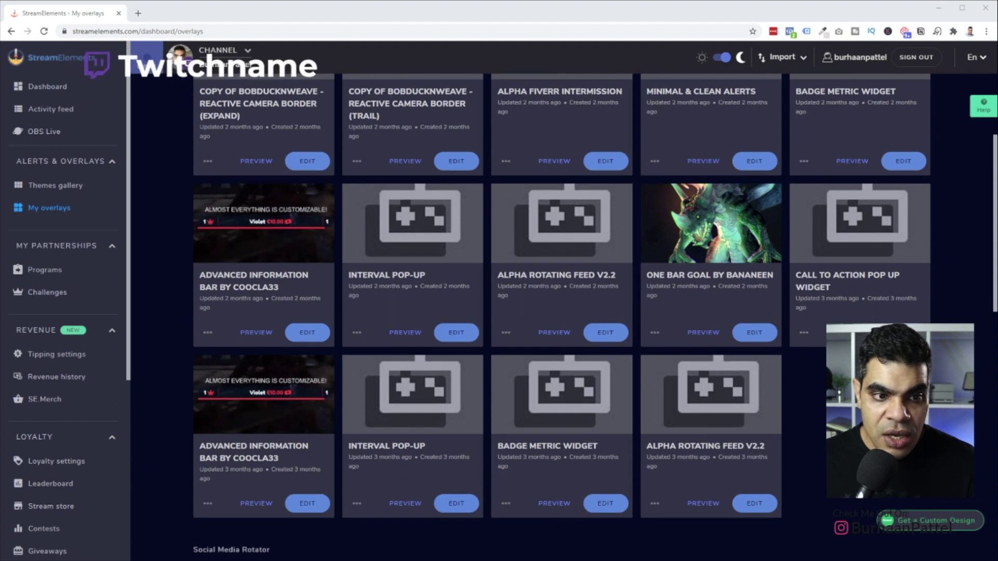
pyautogui.scroll(-2, 561, 312)
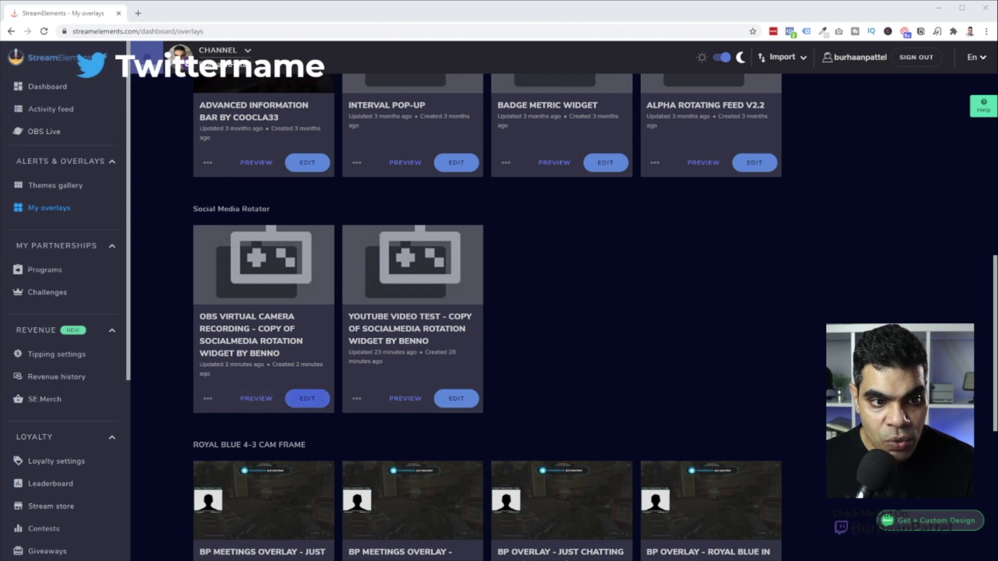
pyautogui.click(316, 398)
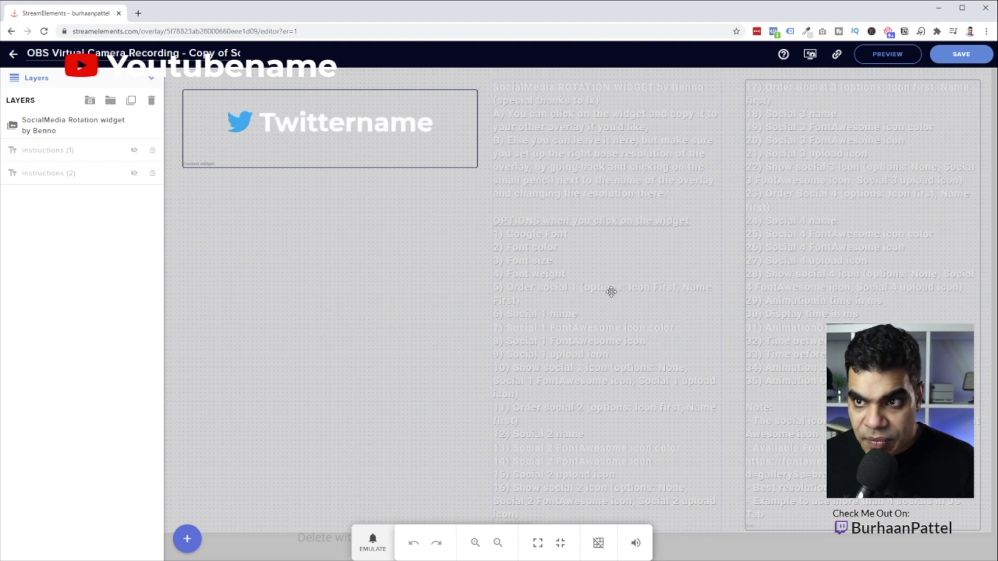
# Move the SocialMedia Rotation widget down to about mid-height along the canvas's left side and save the overlay
pyautogui.click(325, 211)
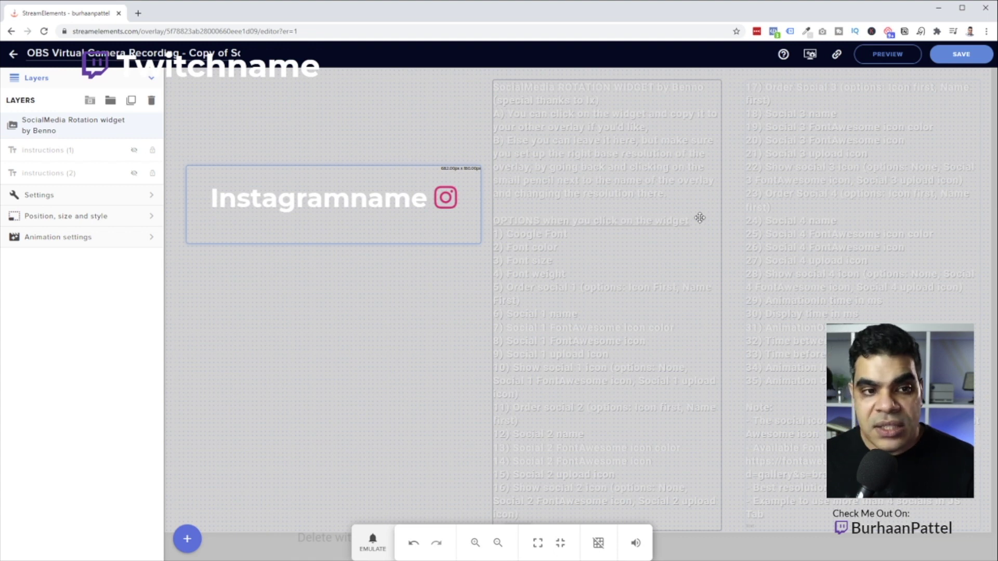
pyautogui.moveTo(269, 201); pyautogui.dragTo(272, 247)
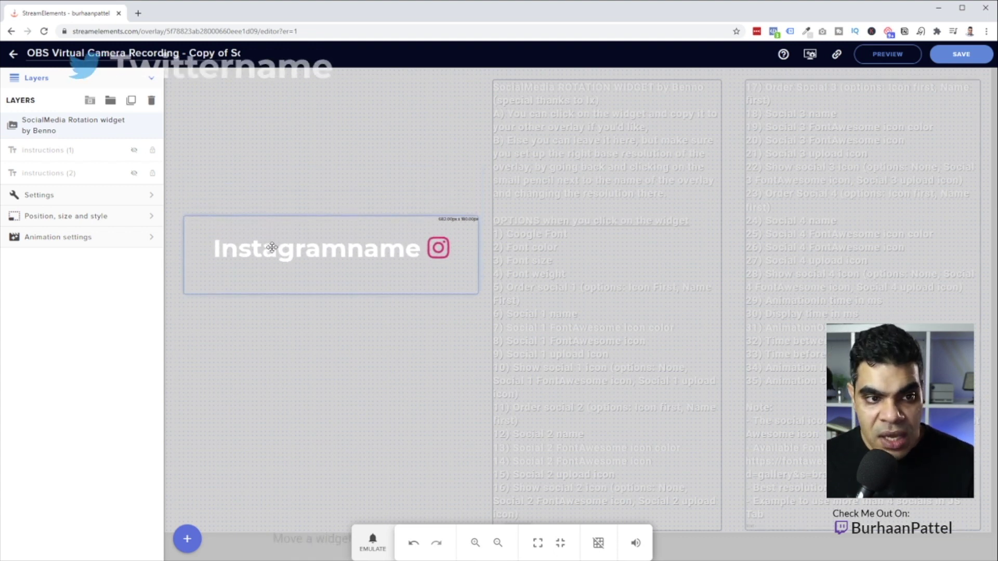
pyautogui.click(958, 57)
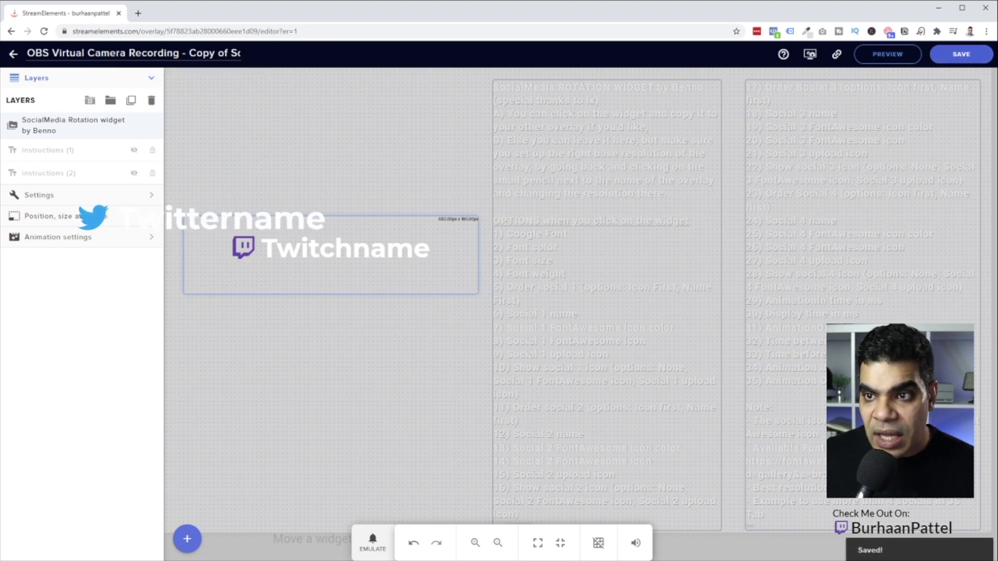
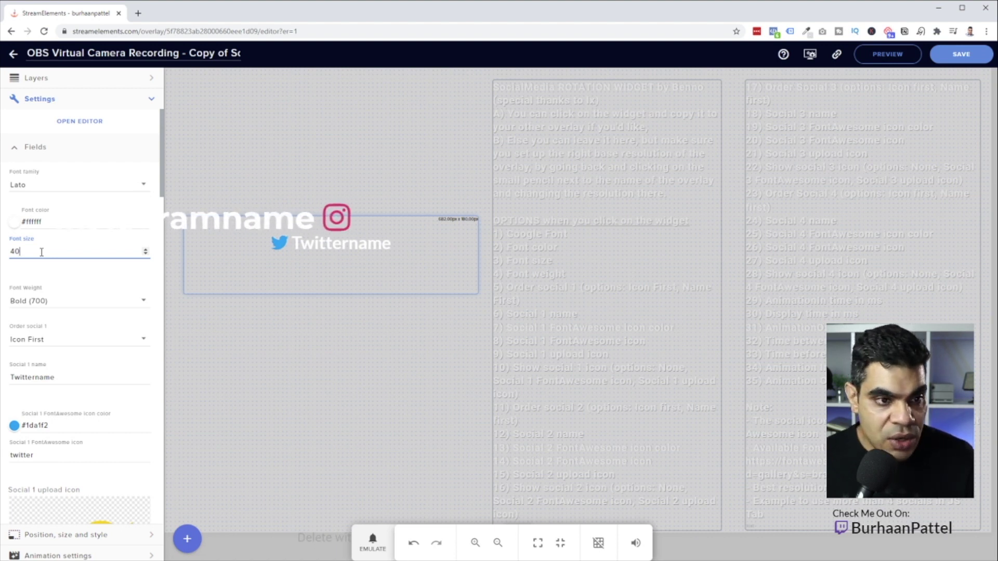
# Replace the Social 1 name with the presenter's Twitter handle, capitalising both parts of it, and copy the handle
pyautogui.scroll(-4, 55, 316)
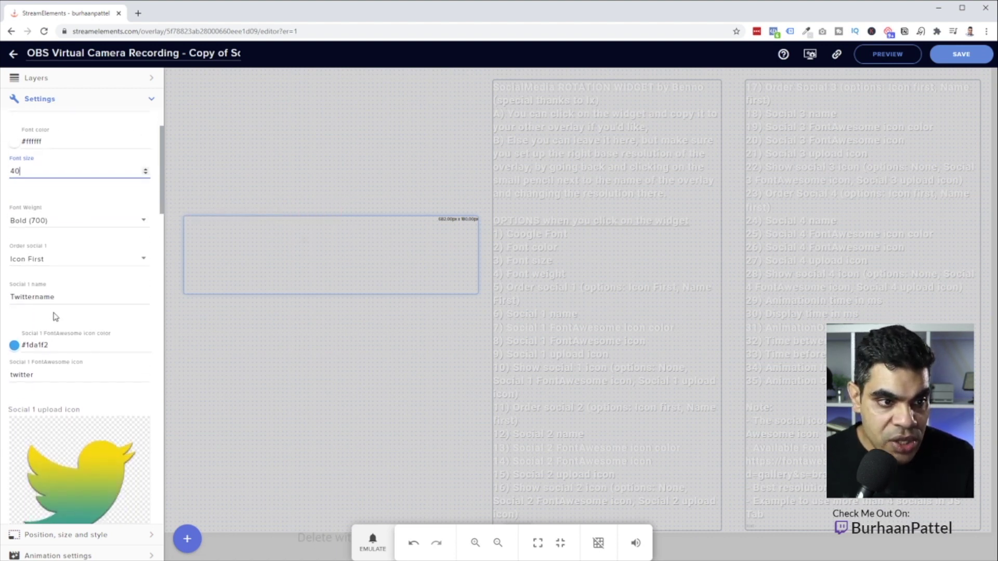
pyautogui.doubleClick(55, 181)
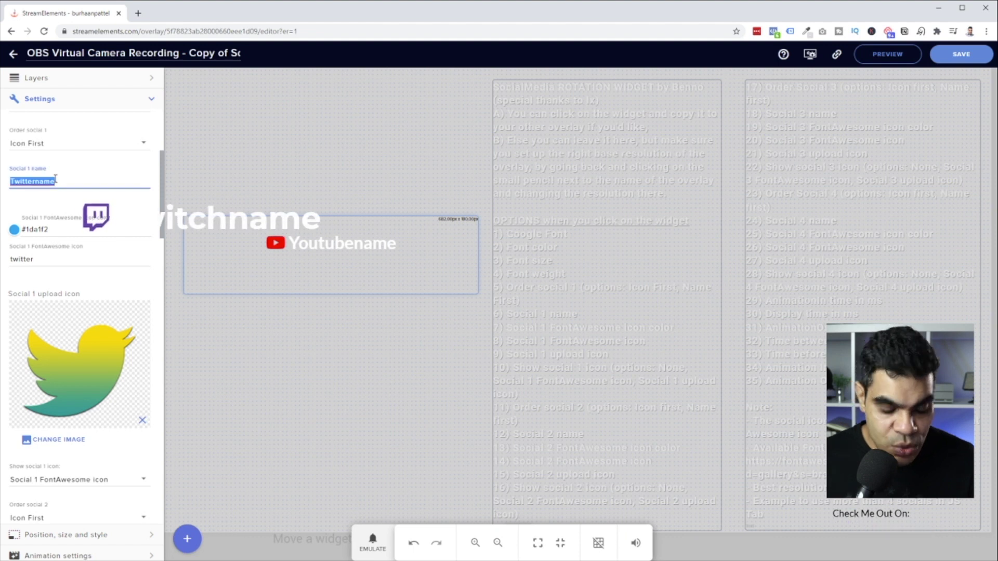
pyautogui.write('Burhaanpattel')
pyautogui.doubleClick(55, 180)
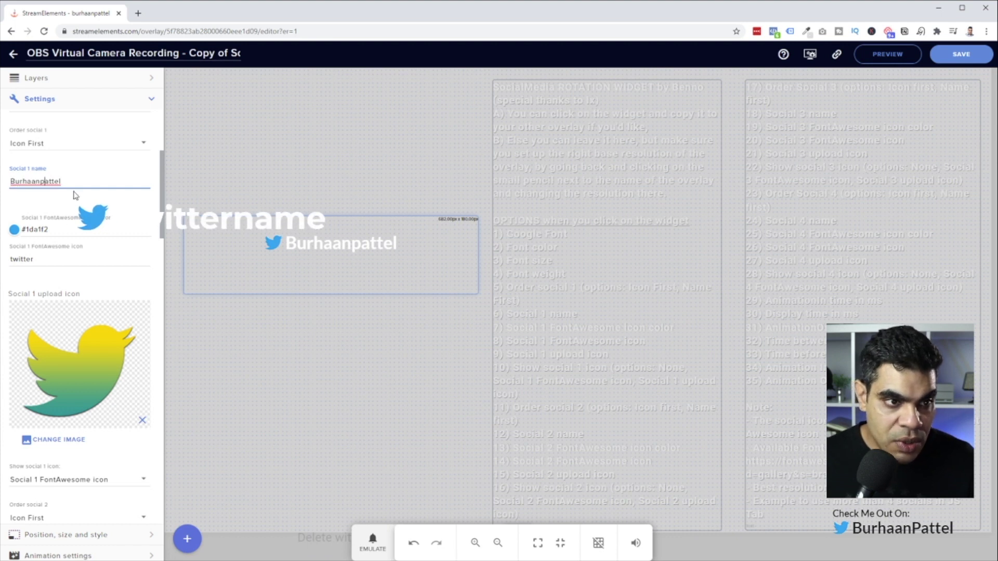
pyautogui.press('BackSpace')
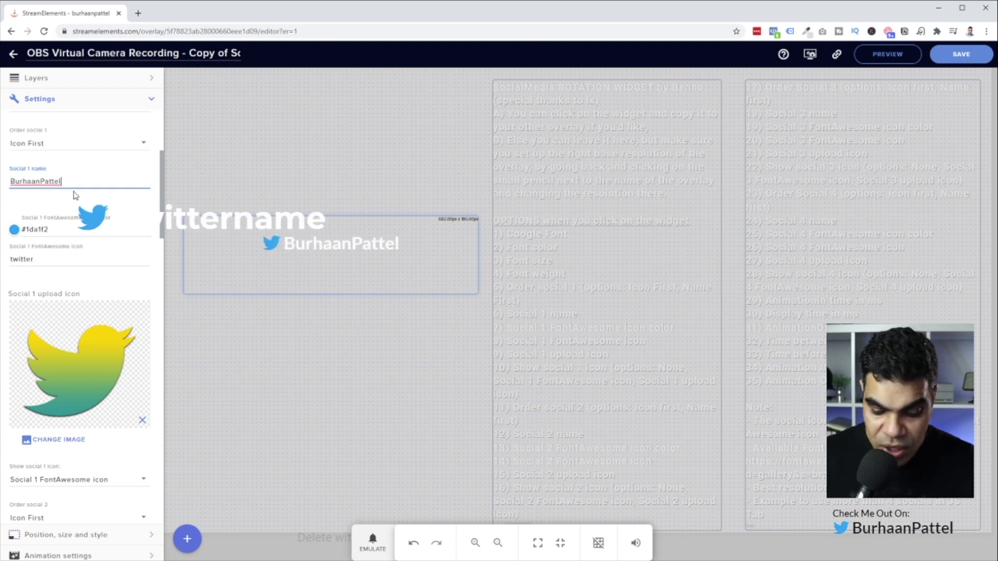
pyautogui.hotkey('ctrl', 'a')
pyautogui.hotkey('ctrl', 'c')
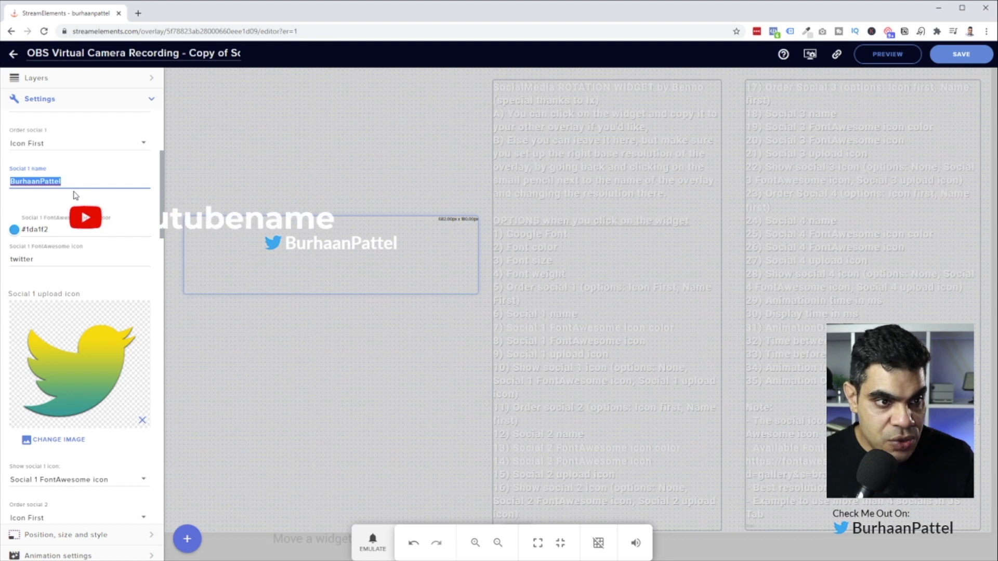
# Replace the Social 2 (YouTube) and Social 3 (Instagram) names with the copied handle
pyautogui.scroll(-3, 123, 252)
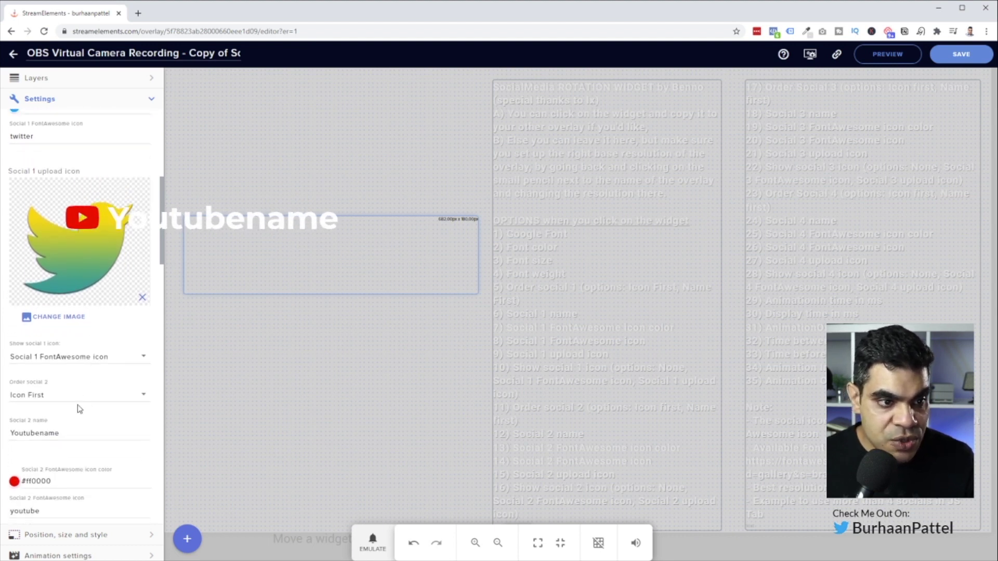
pyautogui.doubleClick(54, 428)
pyautogui.hotkey('ctrl', 'v')
pyautogui.scroll(-1, 87, 412)
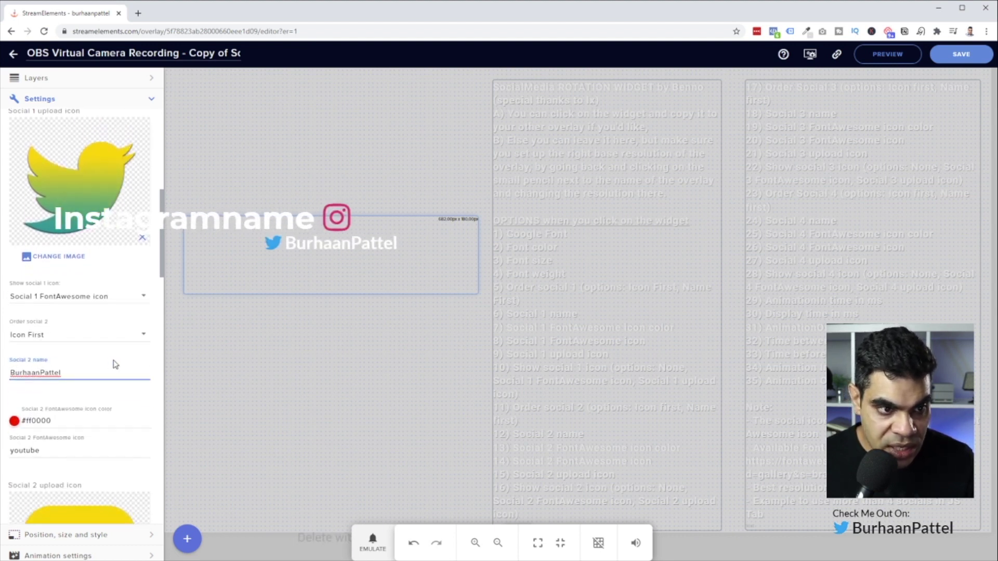
pyautogui.scroll(-2, 115, 364)
pyautogui.scroll(-6, 131, 381)
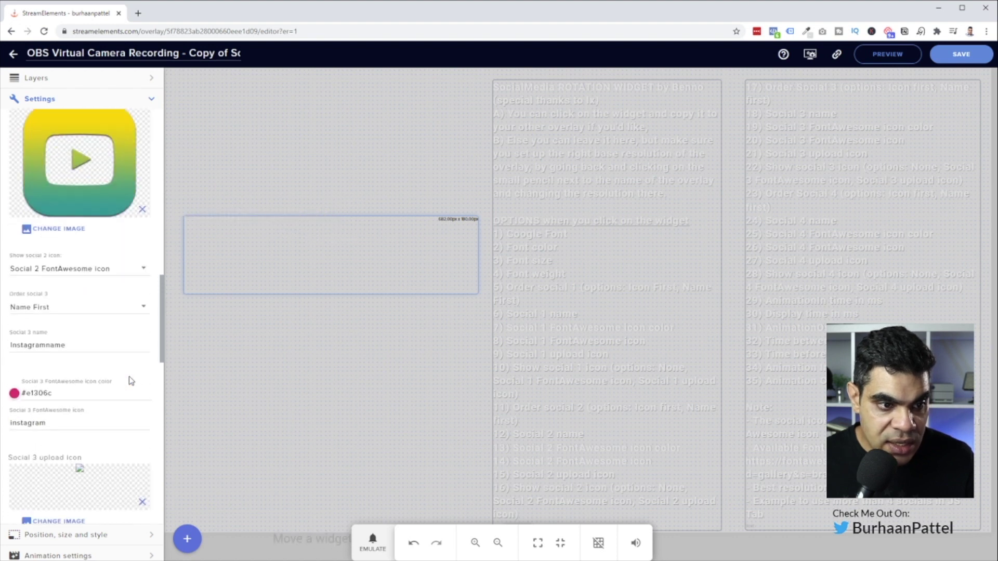
pyautogui.doubleClick(43, 339)
pyautogui.hotkey('ctrl', 'v')
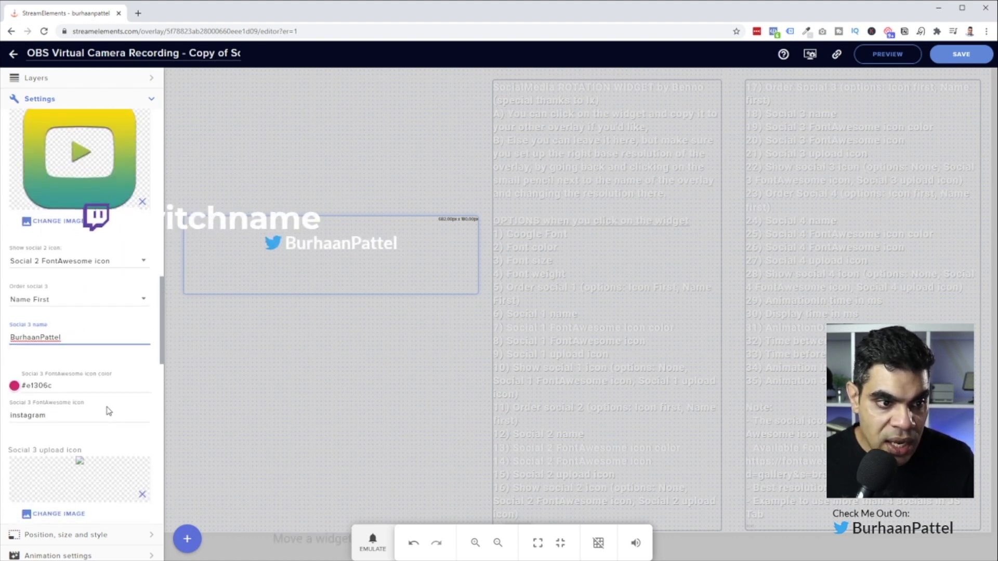
# Replace the Social 4 (Twitch) name with the copied handle
pyautogui.scroll(-2, 105, 408)
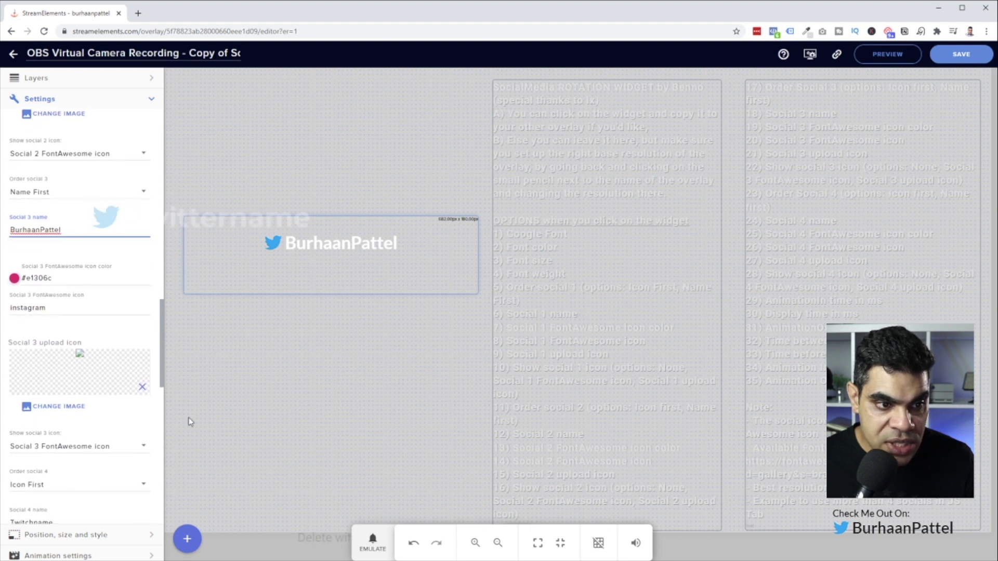
pyautogui.scroll(-9, 57, 408)
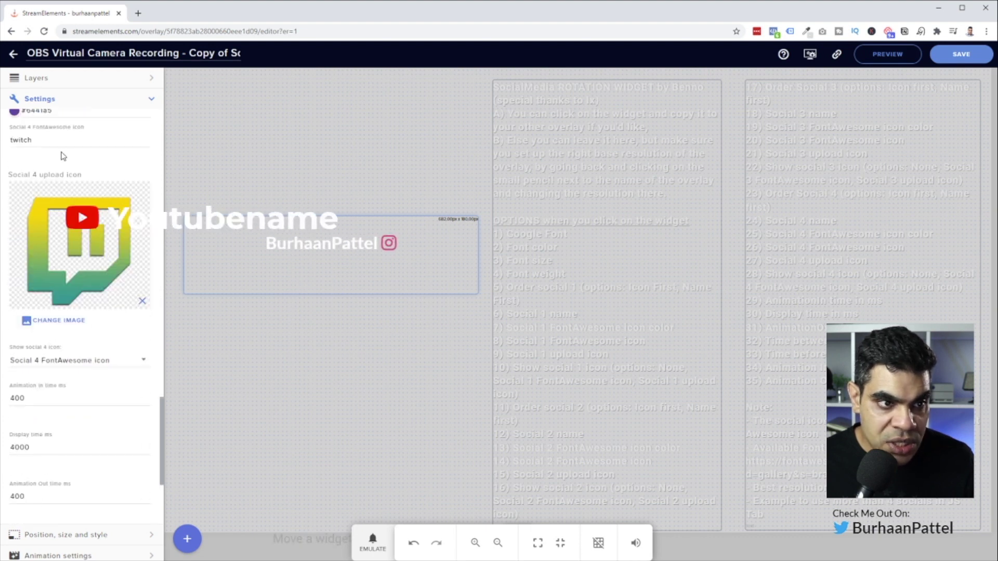
pyautogui.scroll(2, 62, 159)
pyautogui.doubleClick(66, 249)
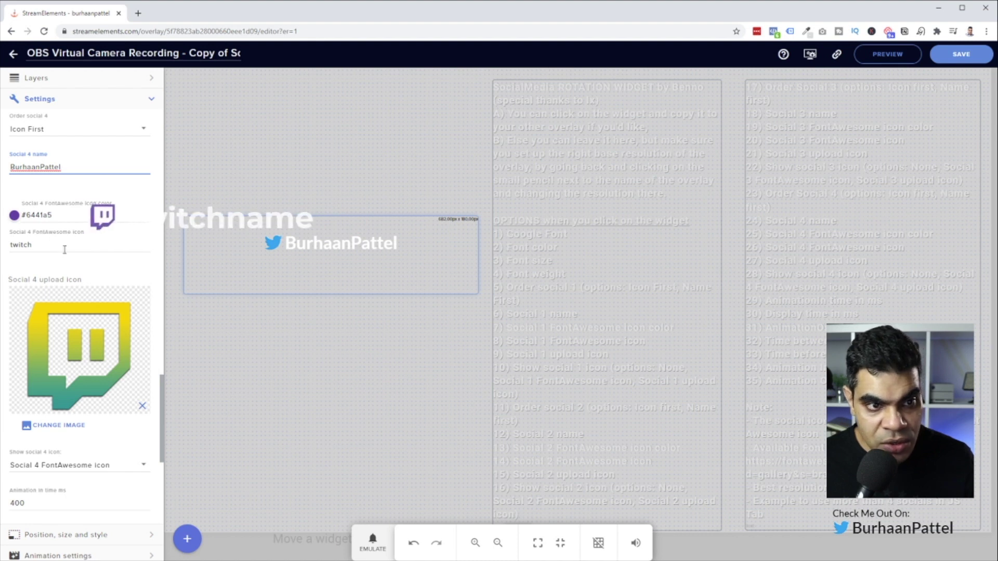
# Set the Order social 3 option to Icon First so the Instagram icon precedes the name
pyautogui.scroll(5, 72, 251)
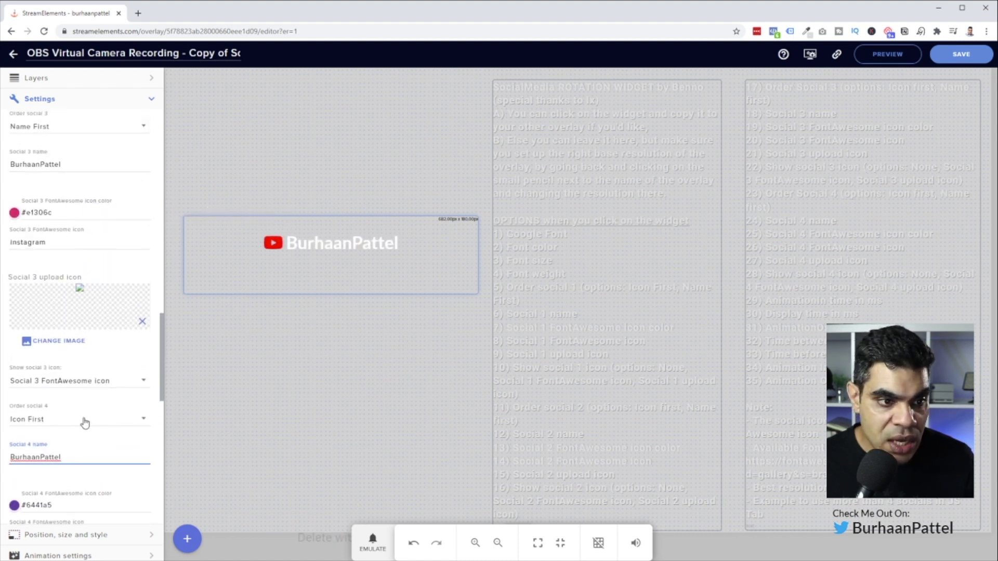
pyautogui.scroll(1, 88, 403)
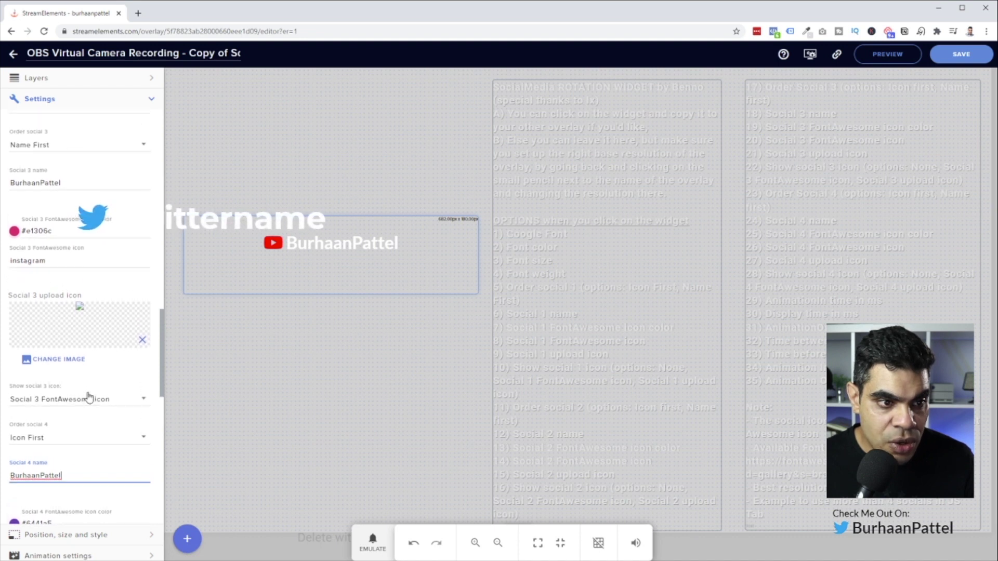
pyautogui.scroll(4, 129, 410)
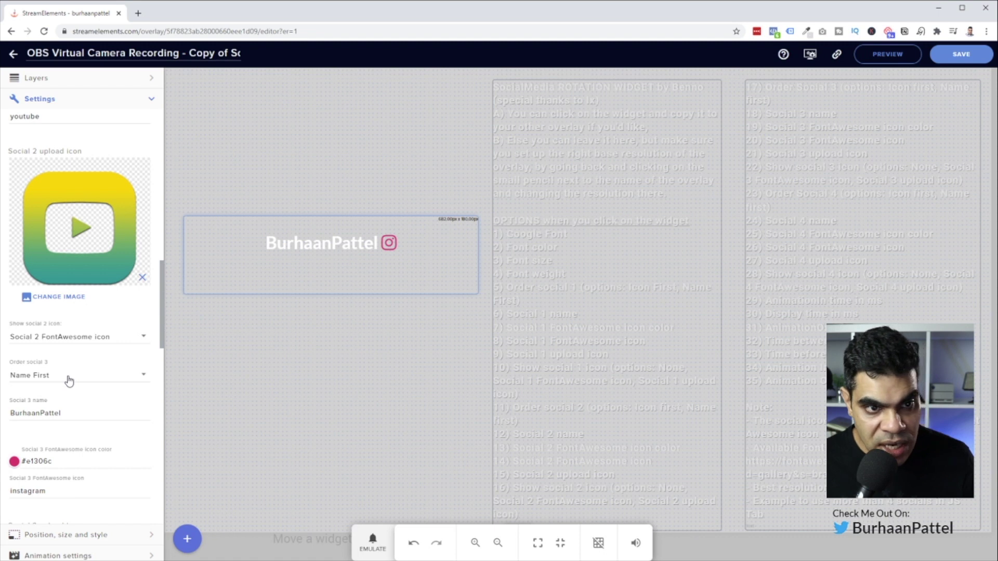
pyautogui.click(69, 381)
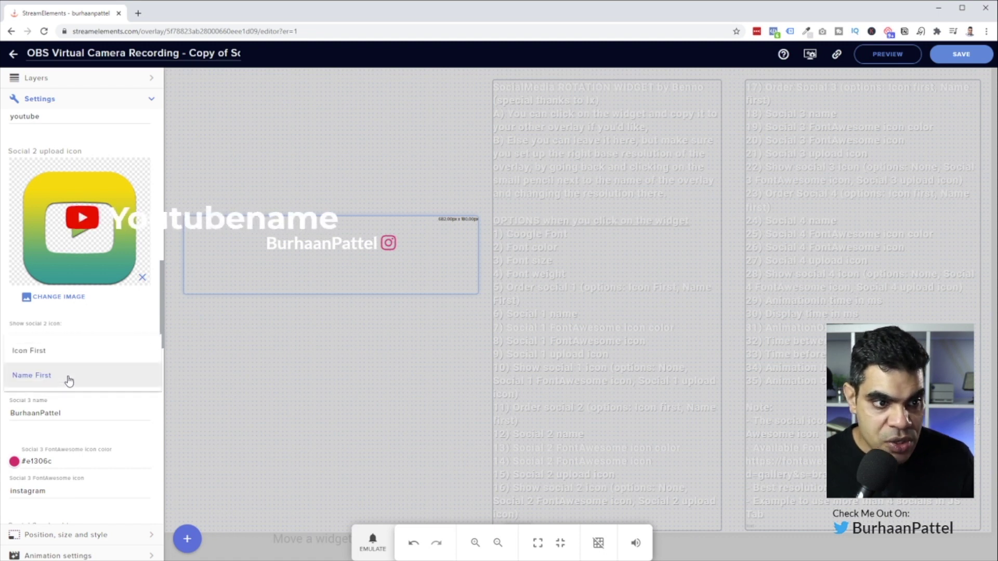
pyautogui.click(56, 354)
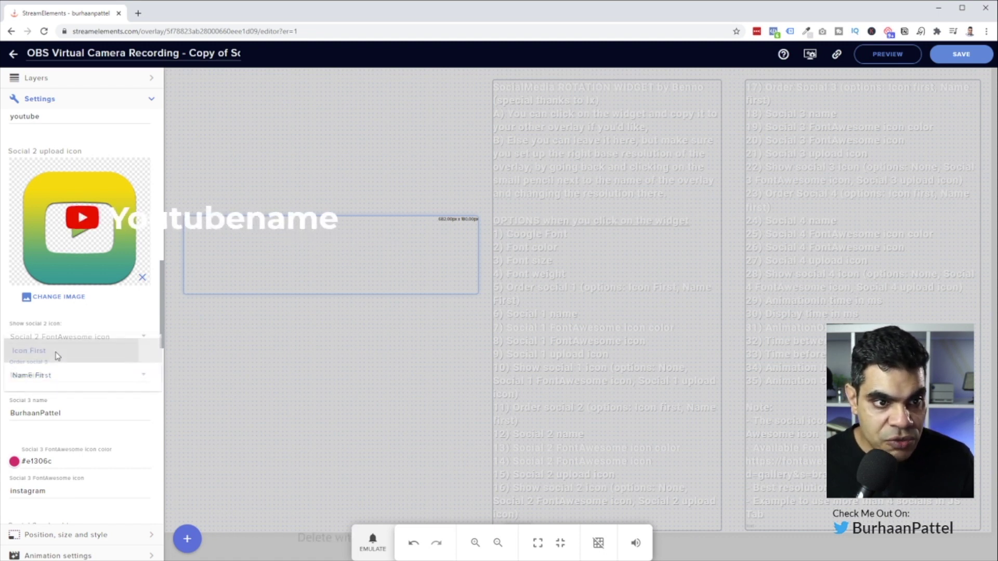
pyautogui.scroll(5, 94, 390)
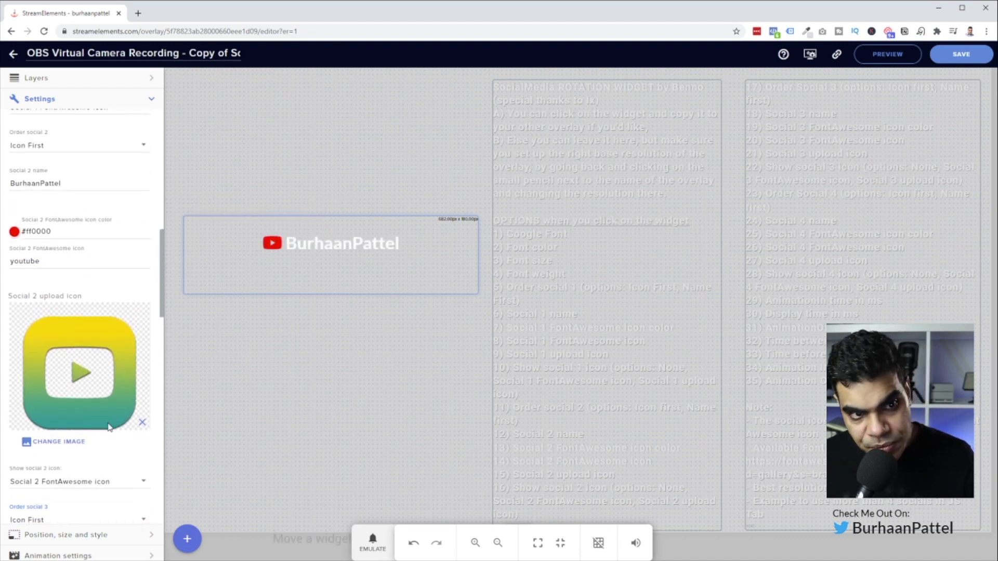
# Move the SocialMedia Rotation widget straight down to the canvas's lower-left area and save the overlay
pyautogui.scroll(-15, 73, 389)
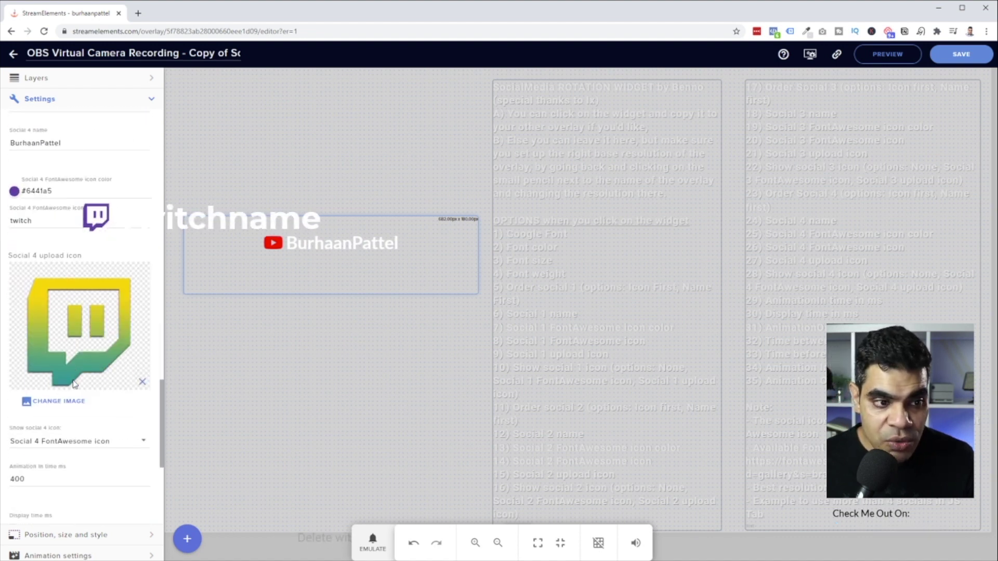
pyautogui.moveTo(357, 251); pyautogui.dragTo(356, 457)
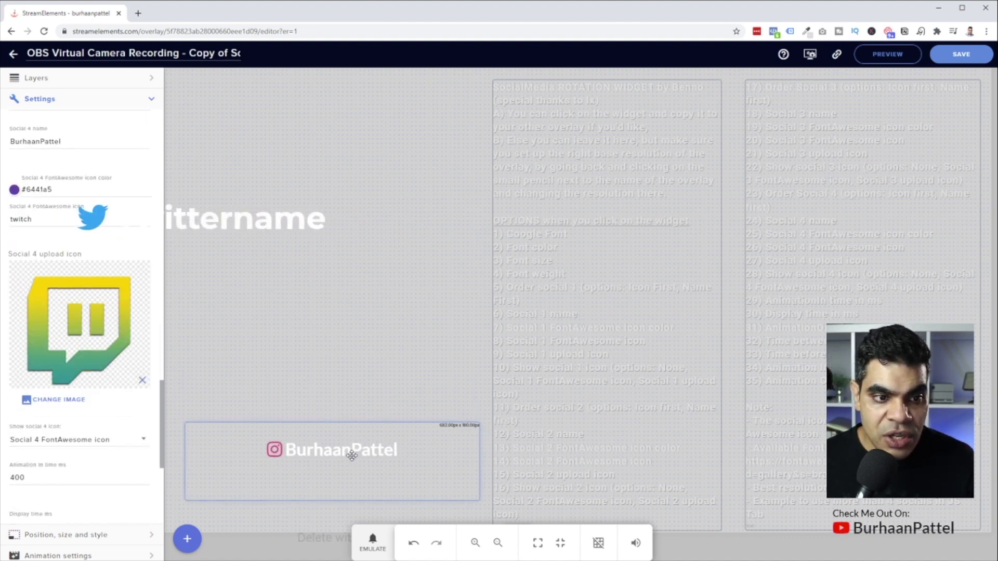
pyautogui.click(956, 54)
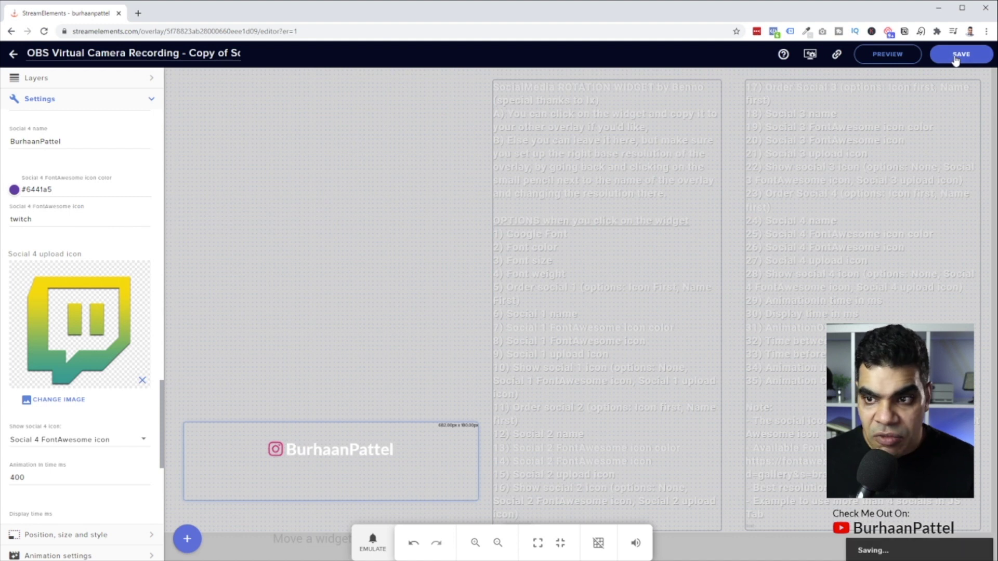
# Switch to OBS and move its window beside the Zoom meeting window so that they no longer overlap
pyautogui.click(837, 54)
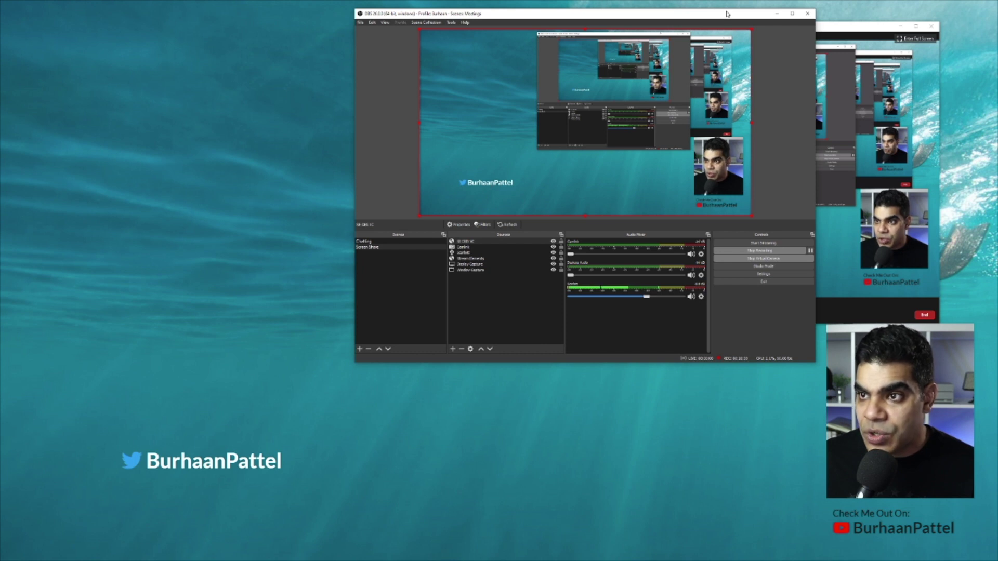
pyautogui.moveTo(725, 16); pyautogui.dragTo(380, 15)
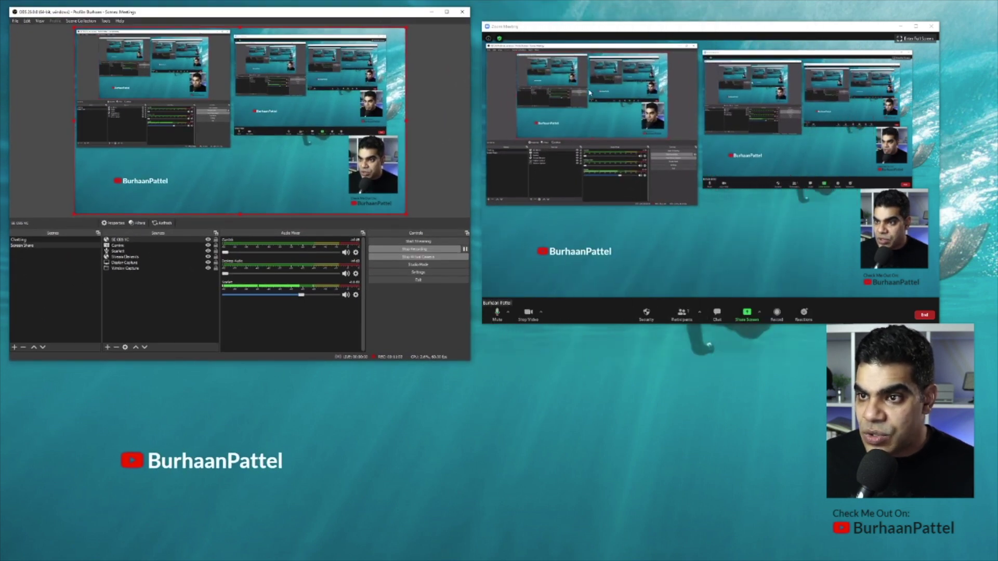